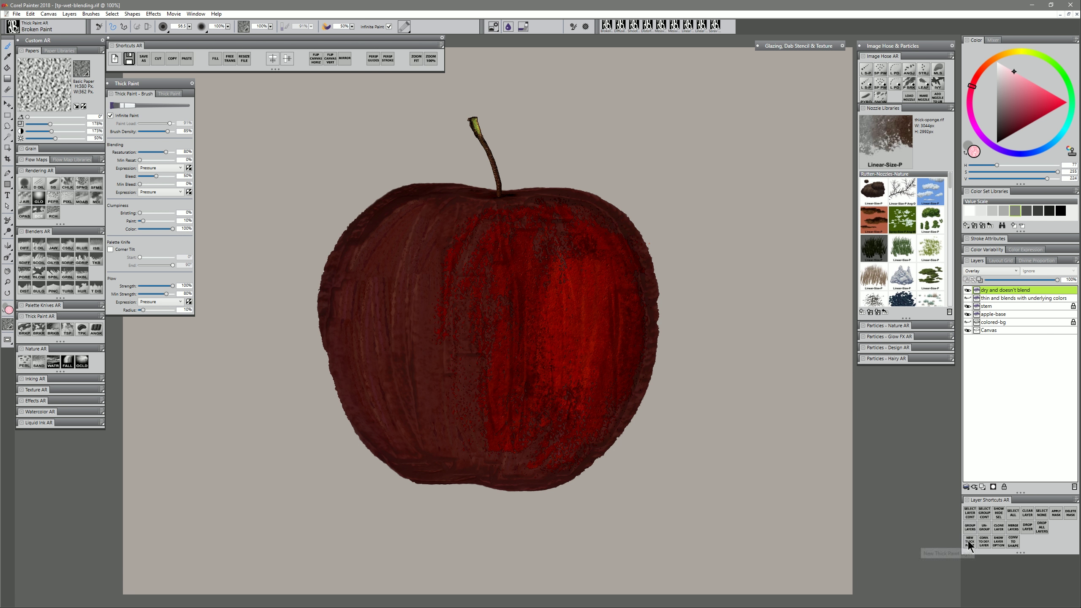
Paint a light pink patch over the apple's shaded side and blend a bright blue stroke into it
mouse_move(398, 286)
mouse_down()
mouse_move(377, 326)
mouse_move(398, 363)
mouse_move(428, 242)
mouse_move(413, 223)
mouse_move(358, 329)
mouse_move(394, 340)
mouse_move(422, 329)
mouse_move(422, 251)
mouse_move(440, 226)
mouse_move(438, 356)
mouse_move(376, 336)
mouse_move(391, 362)
mouse_up()
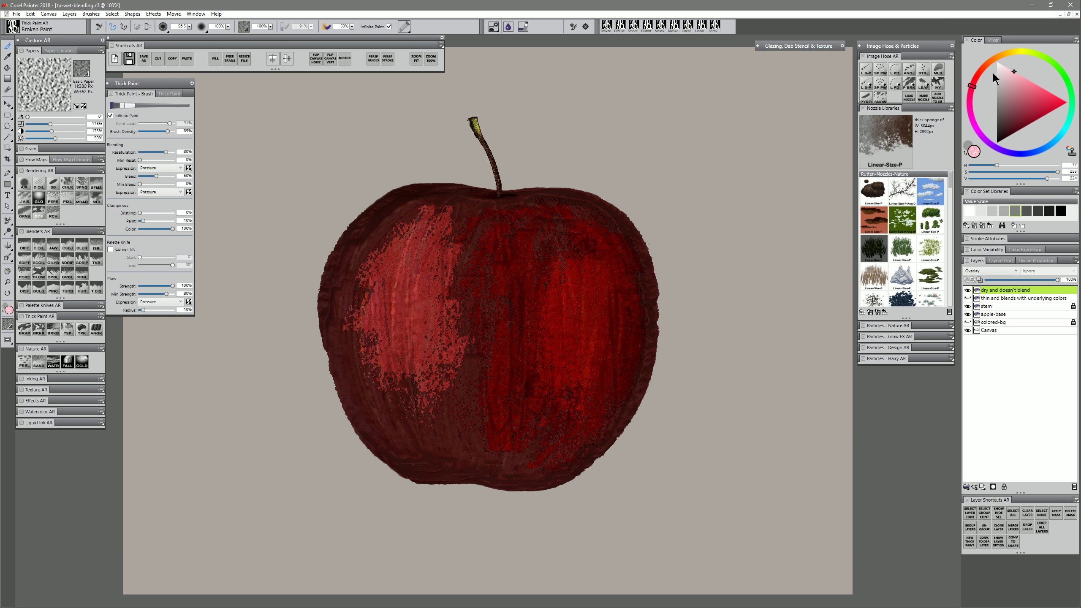
click(1034, 143)
click(1048, 97)
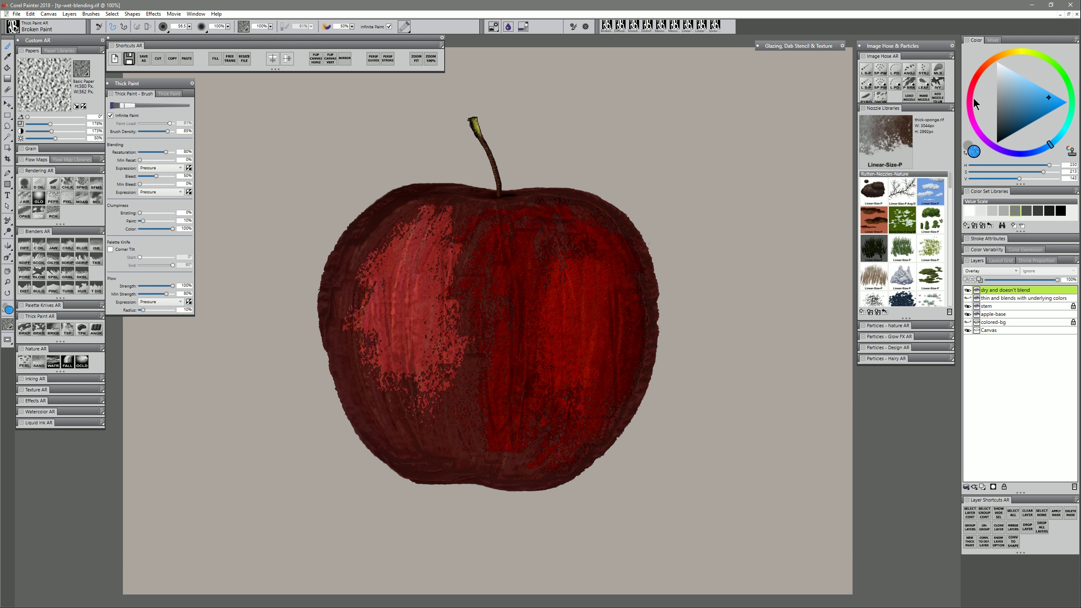
mouse_move(410, 288)
mouse_down()
mouse_move(407, 317)
mouse_move(415, 251)
mouse_move(401, 339)
mouse_move(401, 275)
mouse_move(429, 362)
mouse_up()
Add a new Thick Paint layer and paint a bright blue patch over the apple's pink area
click(966, 540)
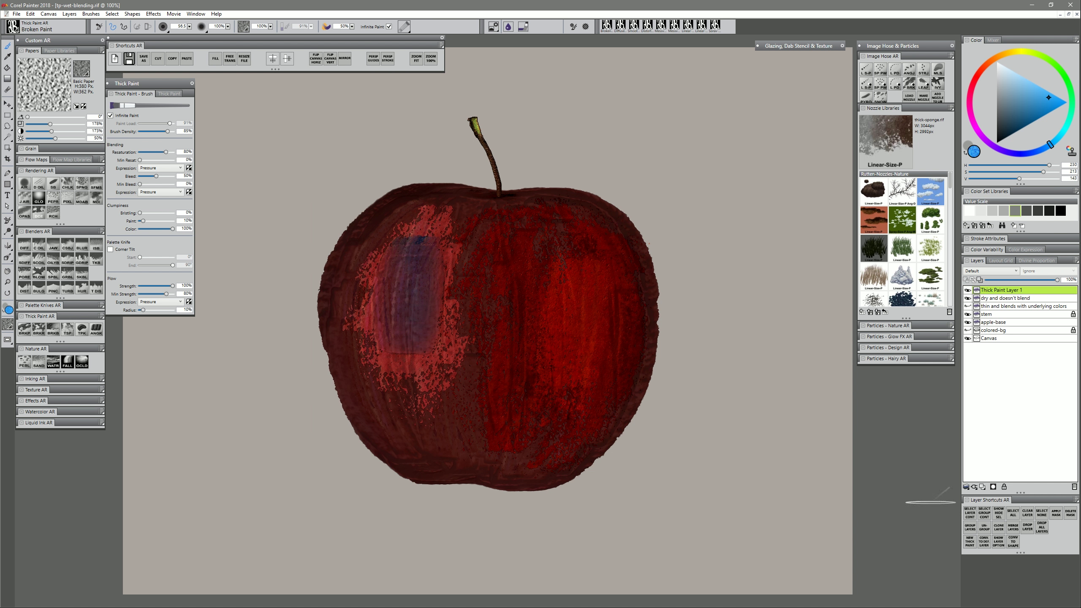
mouse_move(411, 275)
mouse_down()
mouse_move(402, 300)
mouse_move(405, 258)
mouse_move(407, 318)
mouse_move(427, 320)
mouse_move(375, 275)
mouse_move(377, 315)
mouse_move(420, 317)
mouse_move(433, 270)
mouse_up()
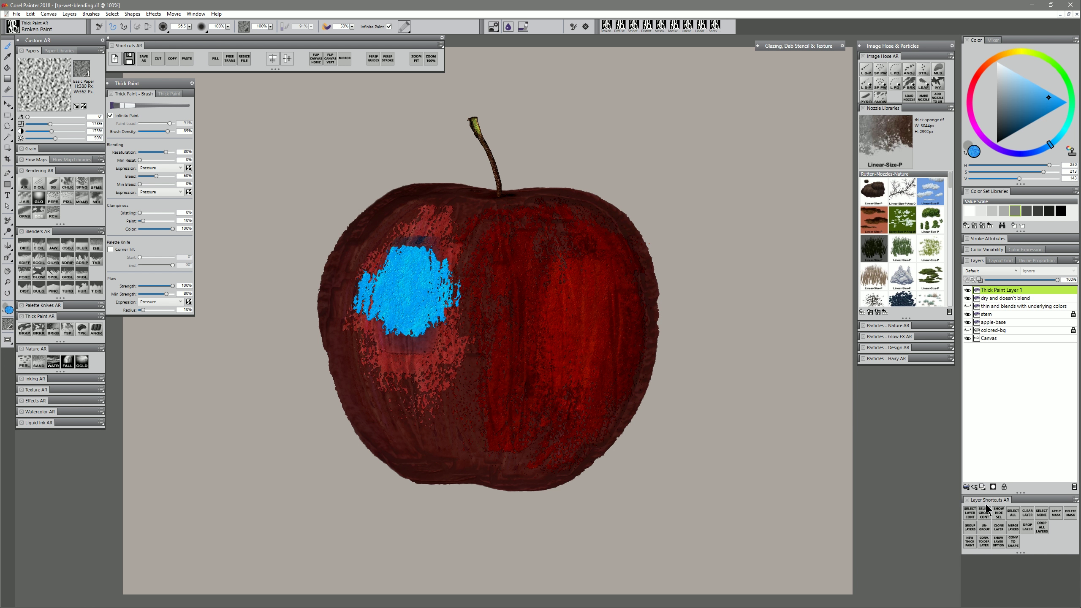
Convert the blue Thick Paint layer to a default layer and smear its paint with a blender brush
click(984, 542)
click(24, 249)
mouse_move(362, 253)
mouse_down()
mouse_move(408, 241)
mouse_move(427, 249)
mouse_move(462, 299)
mouse_up()
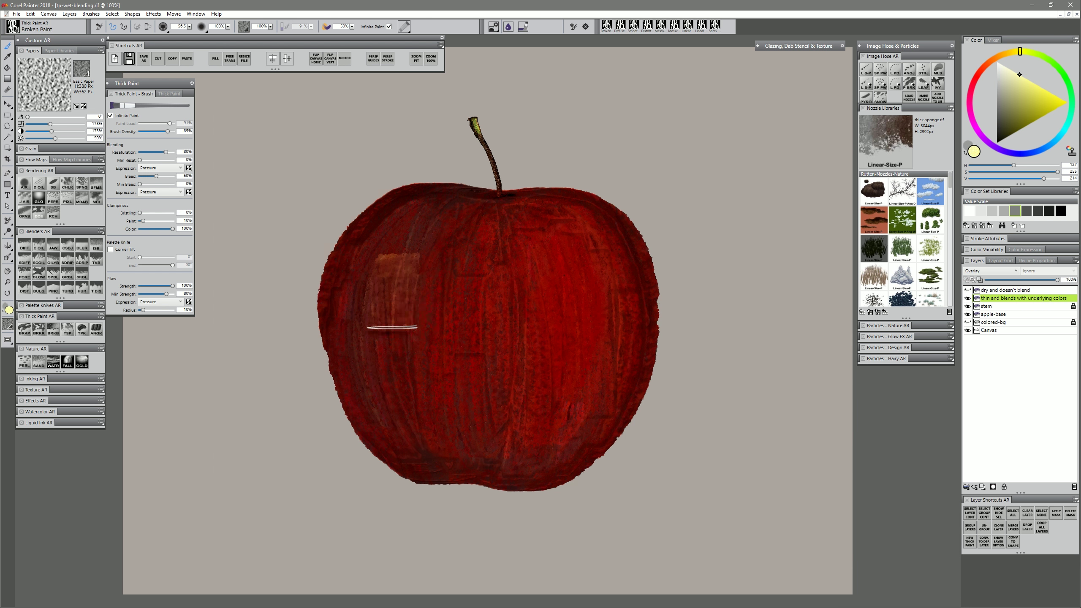
Paint pale yellow strokes over the apple's shaded side on the "thin and blends with underlying colors" layer
mouse_move(418, 244)
mouse_down()
mouse_move(441, 280)
mouse_move(436, 307)
mouse_move(391, 277)
mouse_move(434, 312)
mouse_move(438, 378)
mouse_up()
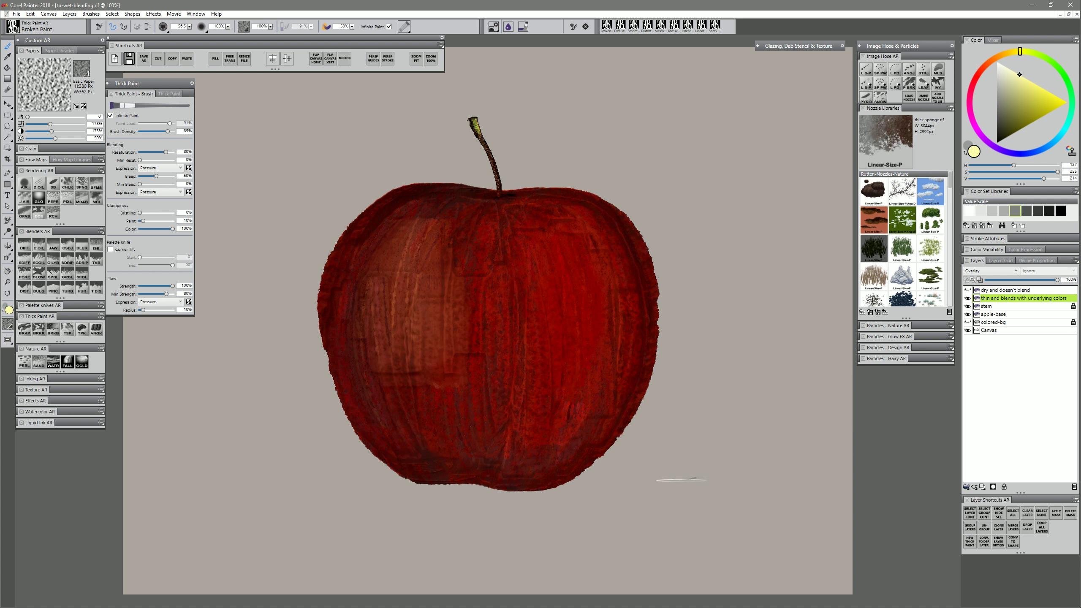
Load the content of the apple-base layer as a selection and hide the selection outline
click(990, 315)
click(971, 314)
click(971, 314)
click(970, 314)
click(970, 314)
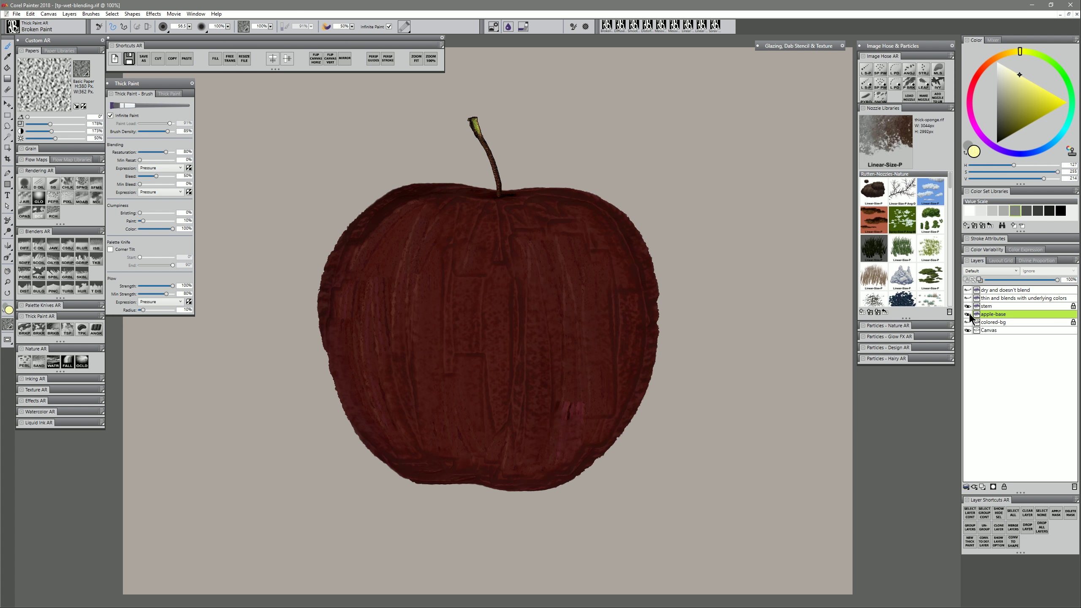
right_click(992, 316)
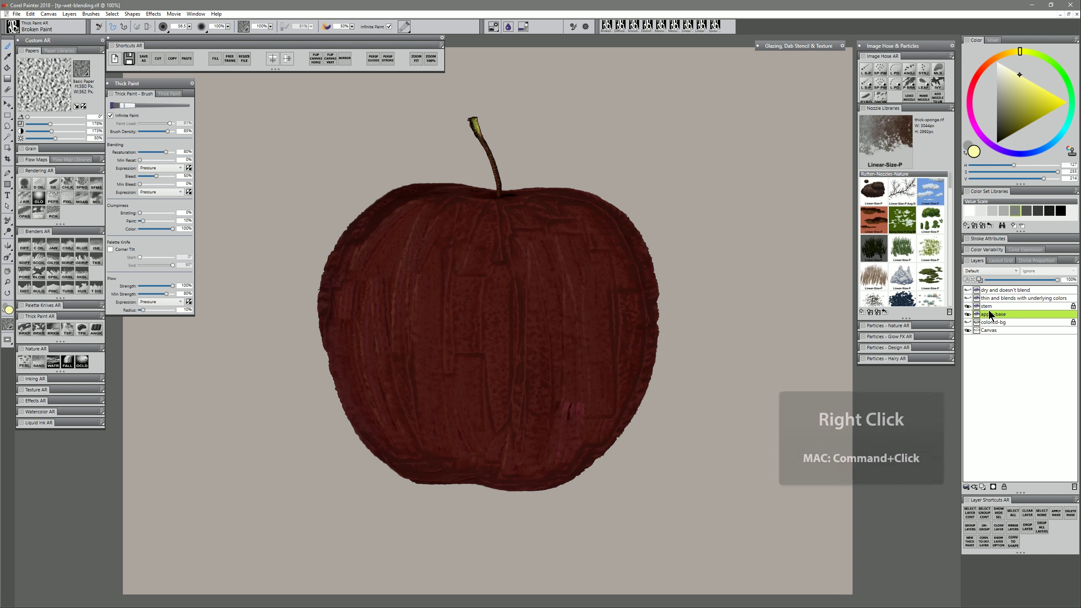
click(938, 369)
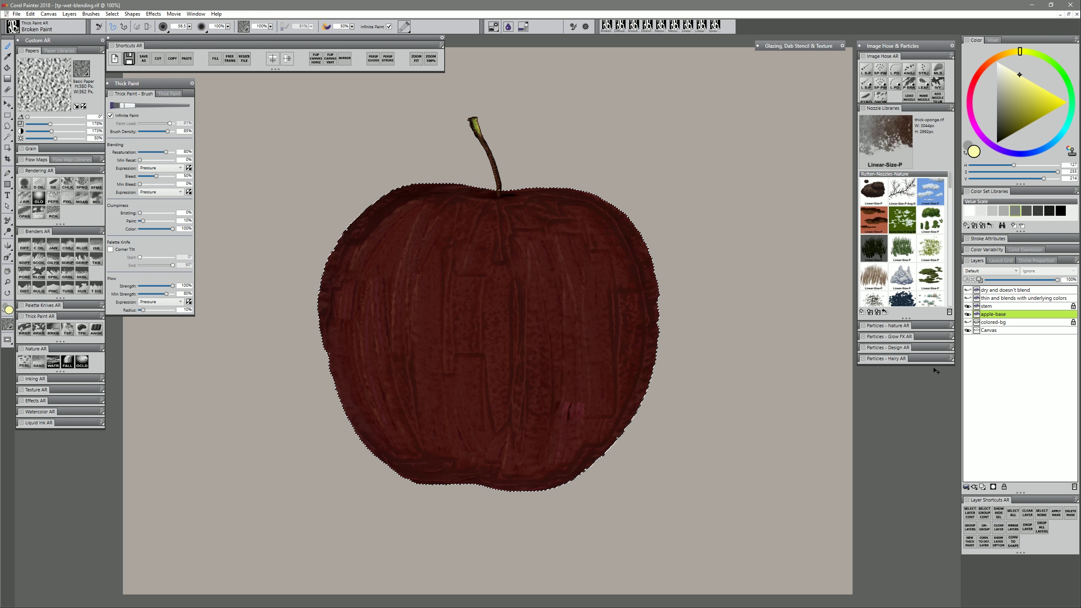
key(ctrl+shift+h)
Add a Thick Paint layer above apple-base and paint a patch in a lighter tint of the apple's sampled red
click(967, 549)
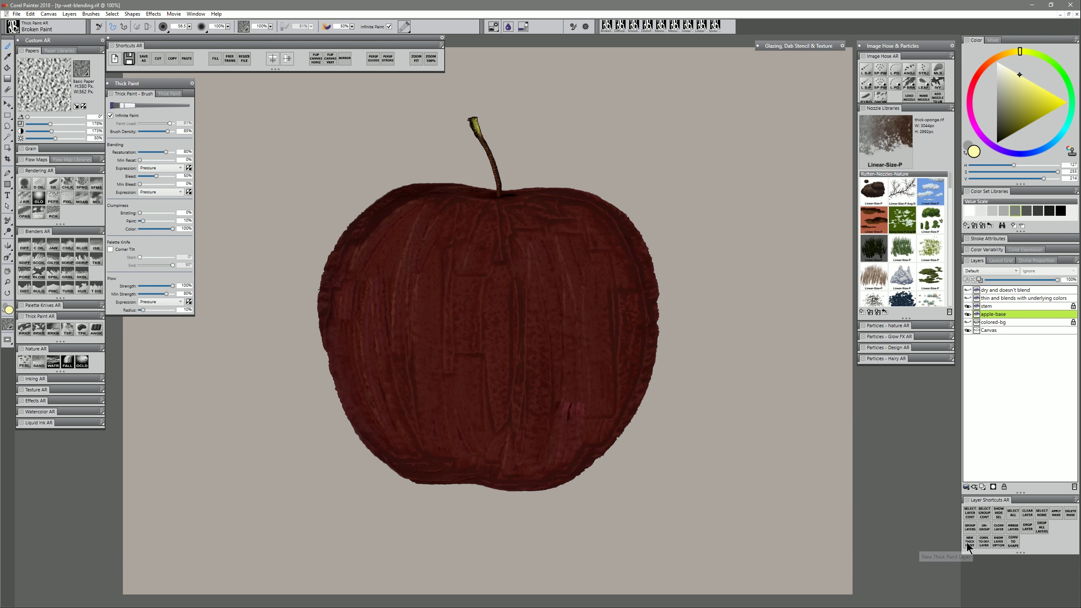
alt+click(549, 295)
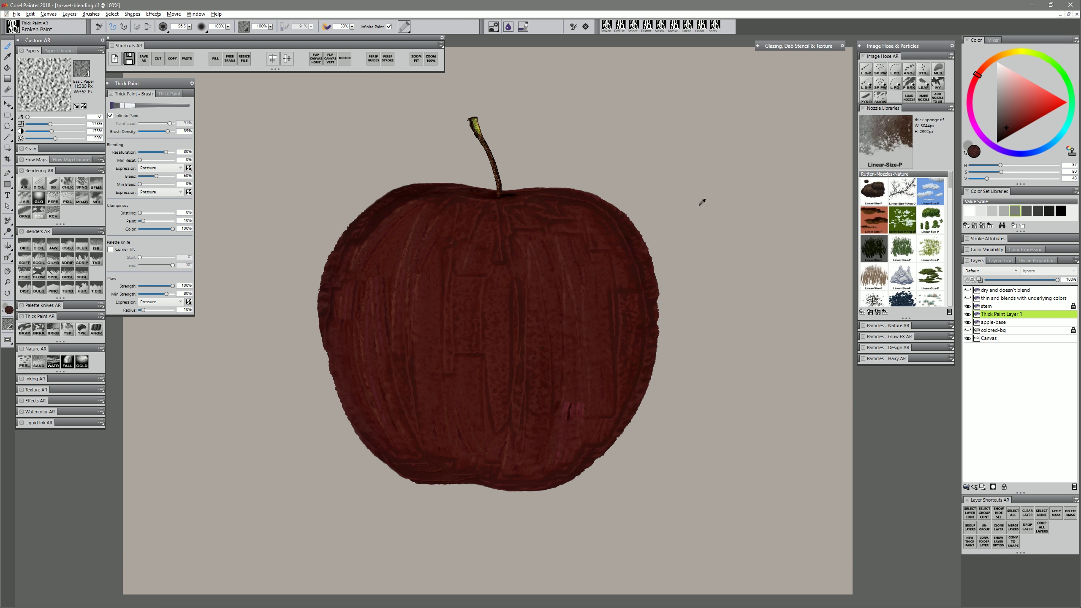
click(1019, 114)
mouse_move(565, 269)
mouse_down()
mouse_move(553, 330)
mouse_move(600, 267)
mouse_move(572, 252)
mouse_move(535, 308)
mouse_move(561, 338)
mouse_move(573, 319)
mouse_move(544, 232)
mouse_move(530, 348)
mouse_move(586, 321)
mouse_up()
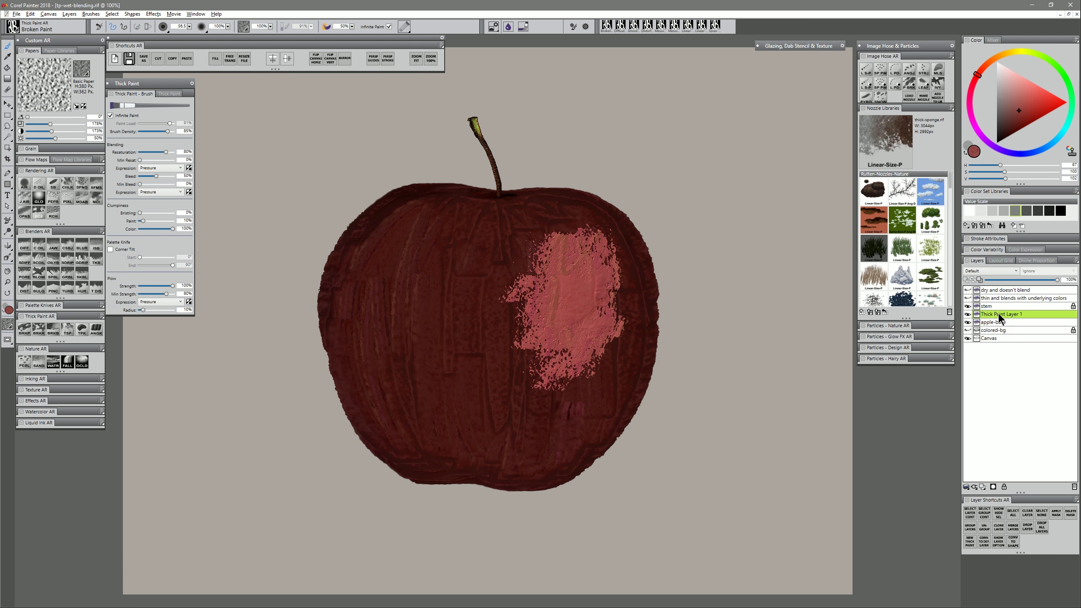
Paint purple strokes over the light red patch and on a bare part of the apple, and delete that Thick Paint layer
click(984, 141)
mouse_move(575, 313)
mouse_down()
mouse_move(567, 281)
mouse_move(571, 334)
mouse_move(581, 247)
mouse_move(575, 293)
mouse_up()
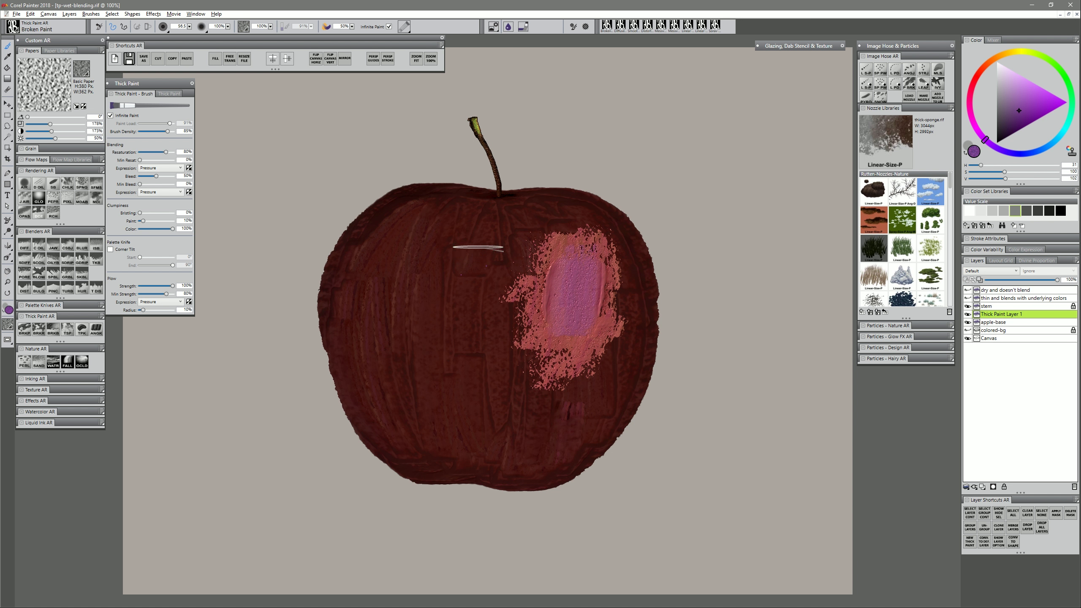
mouse_move(473, 227)
mouse_down()
mouse_move(460, 287)
mouse_move(474, 226)
mouse_move(445, 264)
mouse_move(467, 320)
mouse_up()
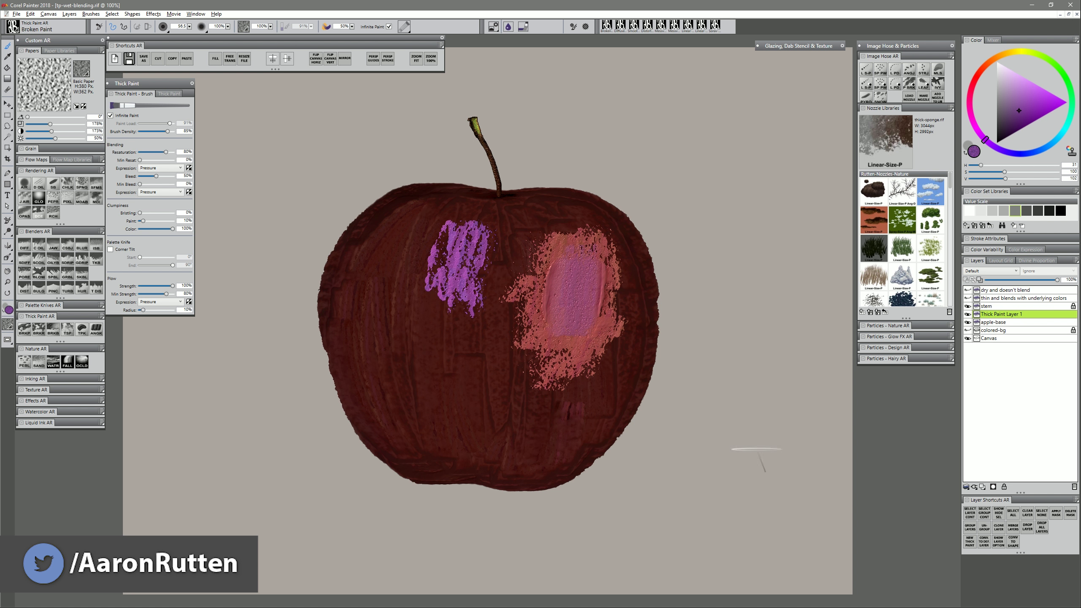
click(1074, 487)
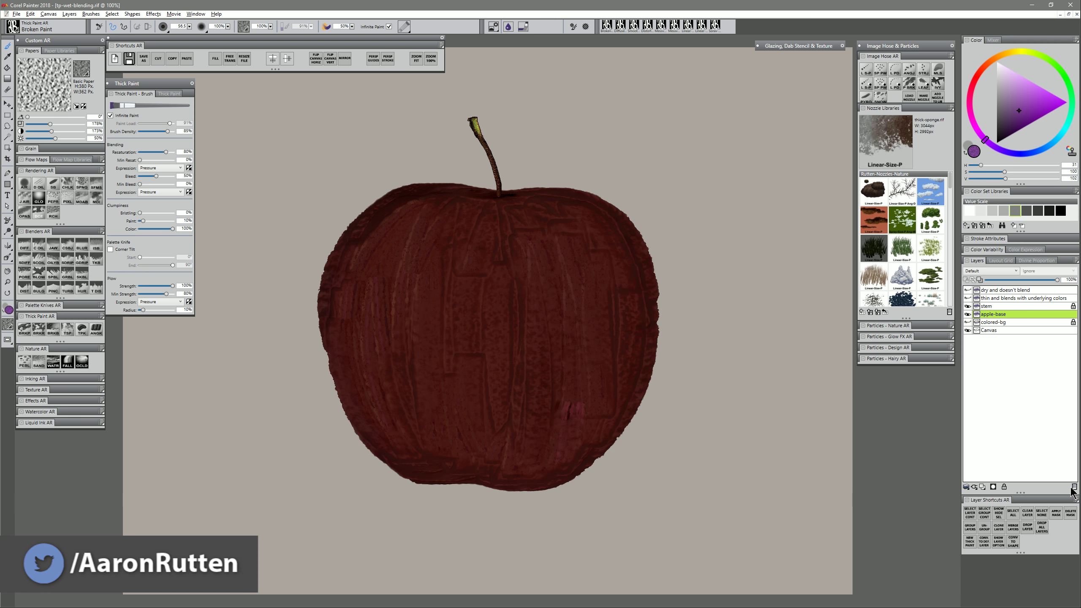
Cover the whole apple with 5 Neutral Gray on a new Thick Paint layer and set that layer's blend mode to Overlay
click(969, 541)
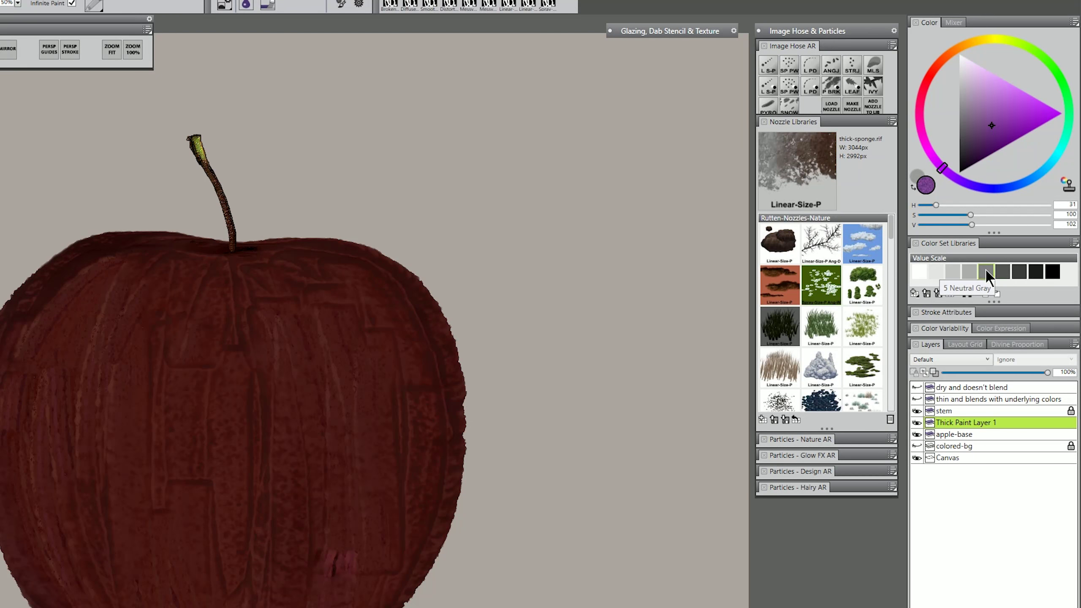
click(1015, 211)
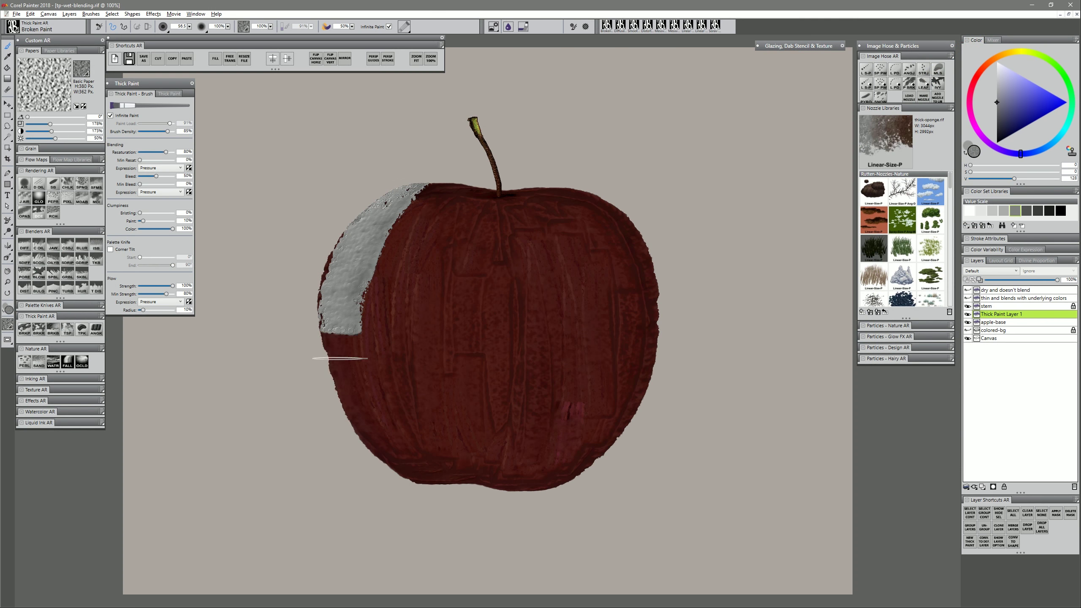
mouse_move(354, 417)
mouse_down()
mouse_move(410, 181)
mouse_move(397, 466)
mouse_move(398, 289)
mouse_move(423, 274)
mouse_move(466, 477)
mouse_move(473, 183)
mouse_move(480, 372)
mouse_move(514, 335)
mouse_move(508, 187)
mouse_move(536, 477)
mouse_move(572, 258)
mouse_move(588, 478)
mouse_move(594, 189)
mouse_move(631, 303)
mouse_move(649, 265)
mouse_move(575, 497)
mouse_move(592, 390)
mouse_move(484, 466)
mouse_move(357, 285)
mouse_move(317, 367)
mouse_move(338, 243)
mouse_move(338, 358)
mouse_move(388, 448)
mouse_move(397, 184)
mouse_move(391, 388)
mouse_move(425, 409)
mouse_move(454, 174)
mouse_move(449, 427)
mouse_move(459, 320)
mouse_move(490, 237)
mouse_move(520, 498)
mouse_move(517, 232)
mouse_move(541, 382)
mouse_move(562, 397)
mouse_move(577, 213)
mouse_move(590, 500)
mouse_move(601, 215)
mouse_move(647, 327)
mouse_move(638, 343)
mouse_move(567, 160)
mouse_move(553, 461)
mouse_move(521, 327)
mouse_move(505, 314)
mouse_move(494, 435)
mouse_move(459, 212)
mouse_move(459, 479)
mouse_move(425, 174)
mouse_move(402, 442)
mouse_move(379, 262)
mouse_move(352, 346)
mouse_move(342, 250)
mouse_move(327, 382)
mouse_move(358, 376)
mouse_move(410, 478)
mouse_move(394, 311)
mouse_move(427, 438)
mouse_move(437, 347)
mouse_move(499, 503)
mouse_move(472, 293)
mouse_move(450, 360)
mouse_move(451, 199)
mouse_move(327, 319)
mouse_move(353, 448)
mouse_move(474, 416)
mouse_move(507, 197)
mouse_move(512, 482)
mouse_move(529, 245)
mouse_move(572, 431)
mouse_move(572, 198)
mouse_move(609, 445)
mouse_move(623, 306)
mouse_move(688, 412)
mouse_up()
click(993, 271)
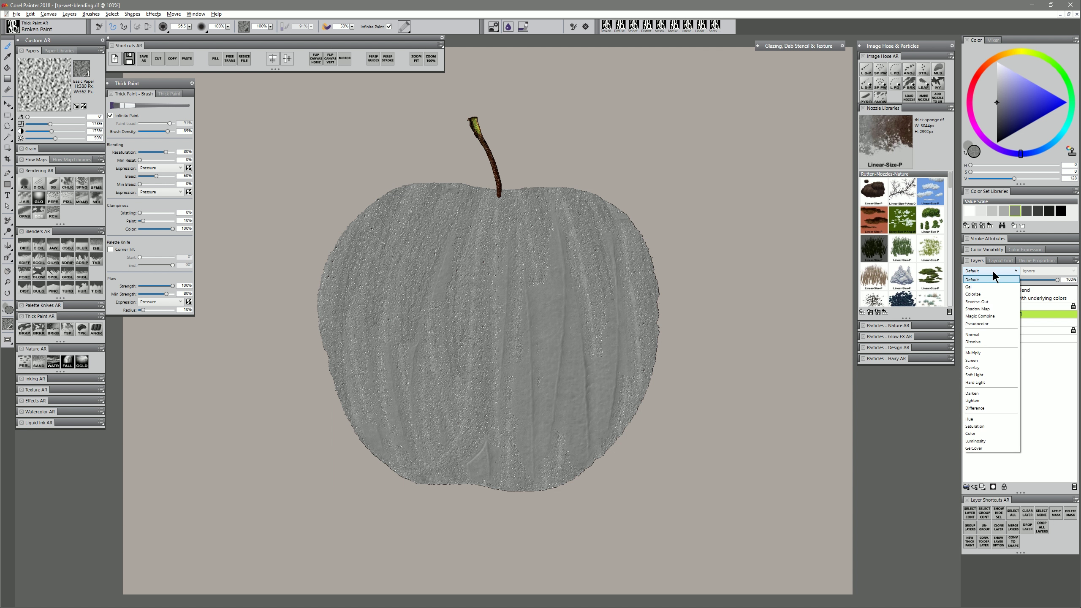
click(980, 366)
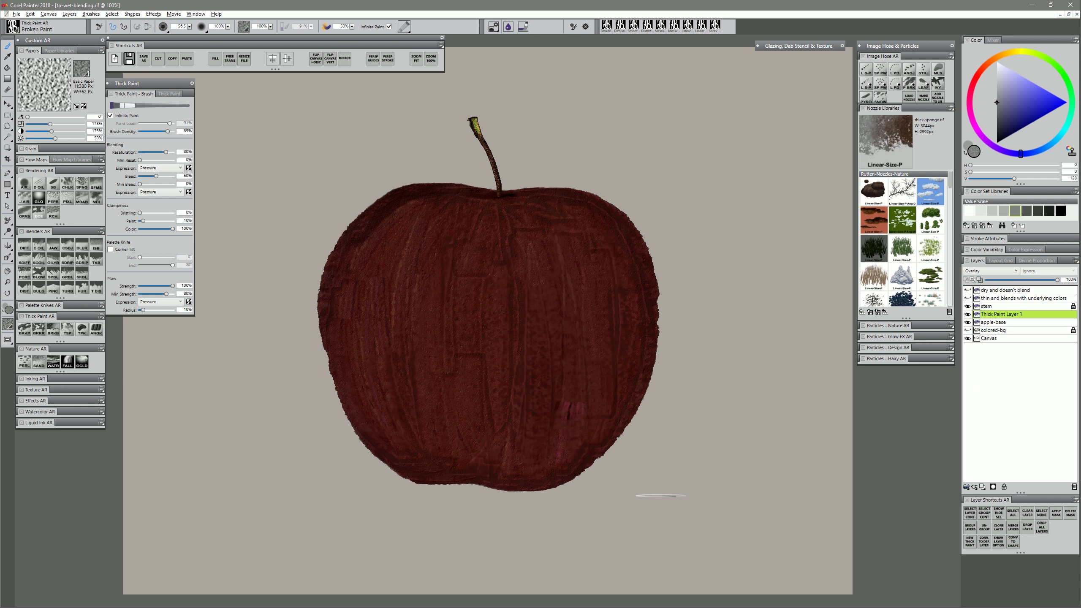
Paint pale pink strokes over the apple's lit half on the Overlay layer
click(980, 71)
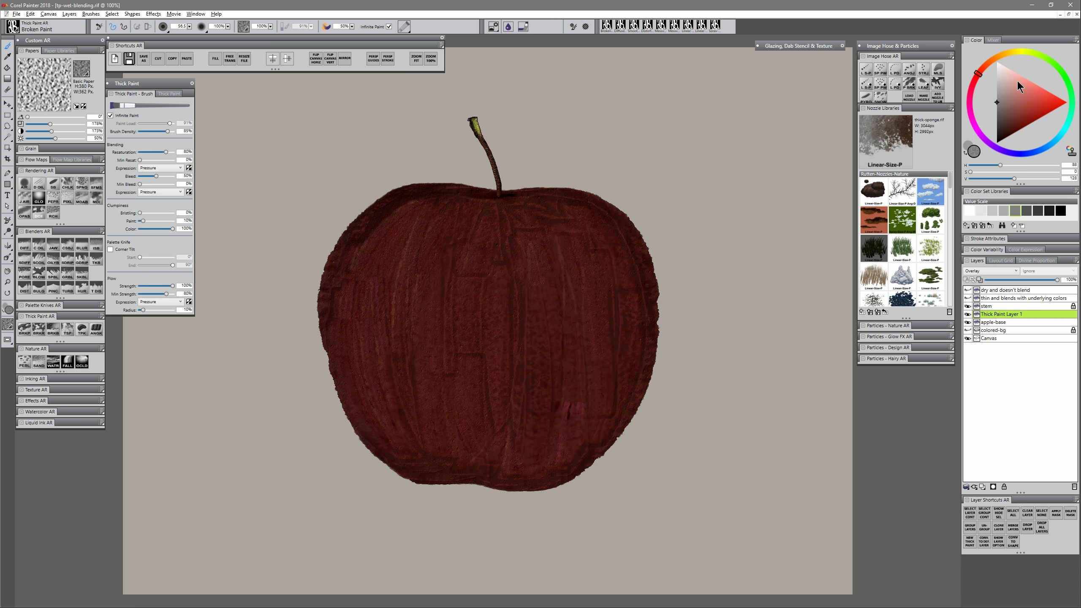
drag(1010, 72, 1009, 68)
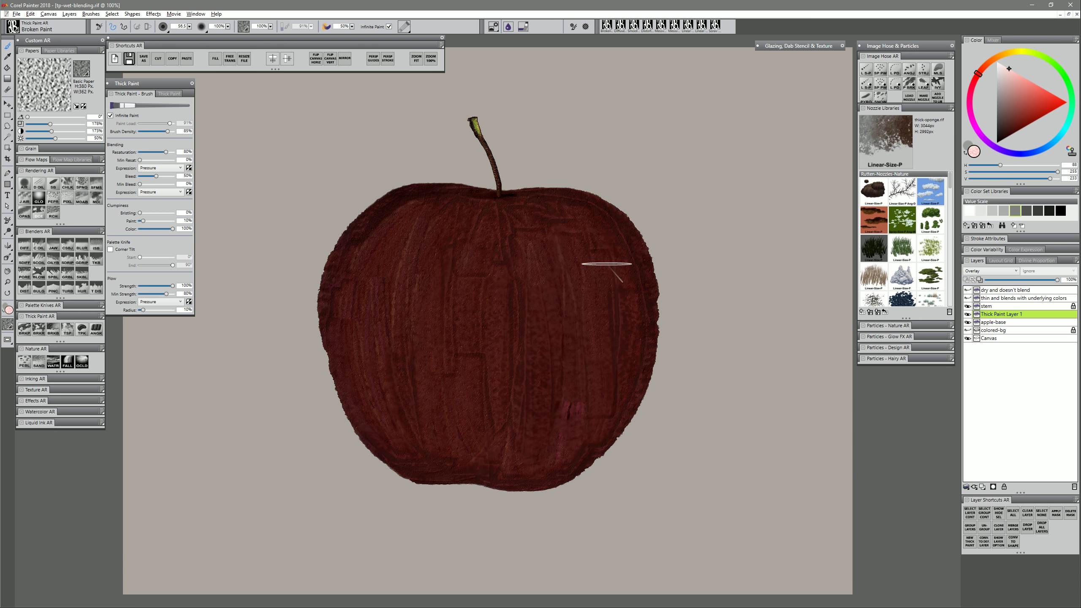
mouse_move(579, 260)
mouse_down()
mouse_move(569, 259)
mouse_move(603, 331)
mouse_move(535, 357)
mouse_move(575, 340)
mouse_move(530, 265)
mouse_move(582, 241)
mouse_move(531, 389)
mouse_move(574, 399)
mouse_move(626, 318)
mouse_move(526, 212)
mouse_move(506, 266)
mouse_move(553, 455)
mouse_move(615, 374)
mouse_move(580, 205)
mouse_move(494, 354)
mouse_move(505, 221)
mouse_move(466, 331)
mouse_move(489, 413)
mouse_up()
Switch the painted layer's blend mode to Default to inspect its actual colors, and restore Overlay
click(980, 271)
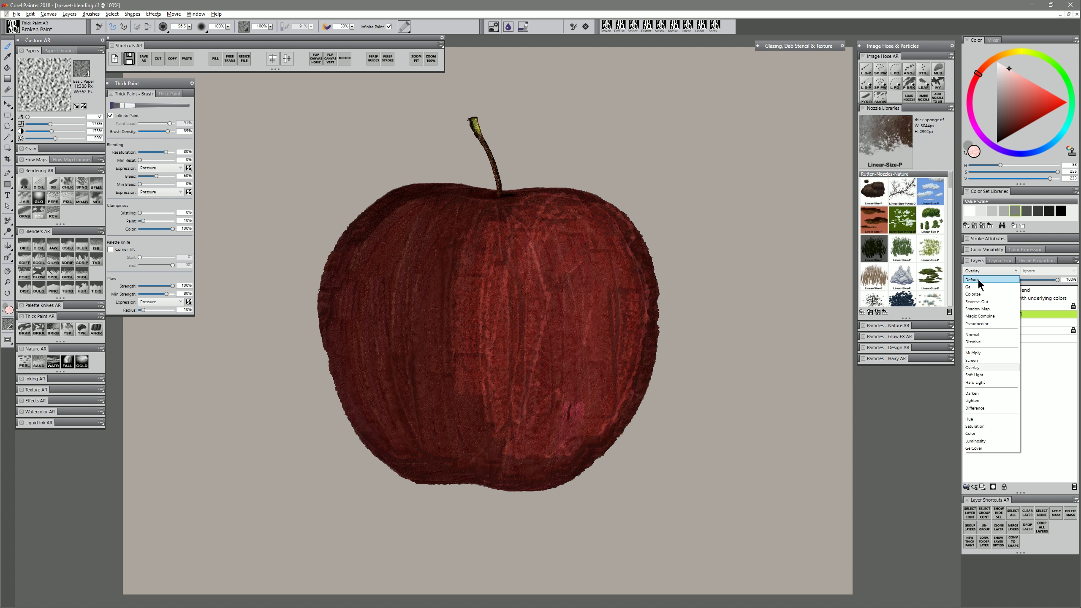
click(974, 280)
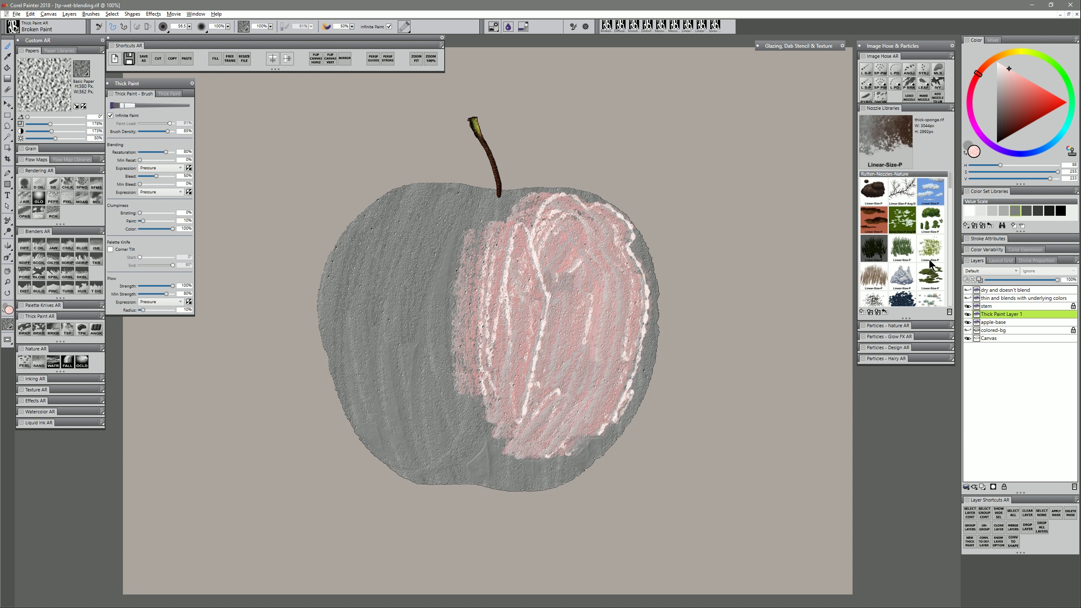
click(980, 270)
click(974, 367)
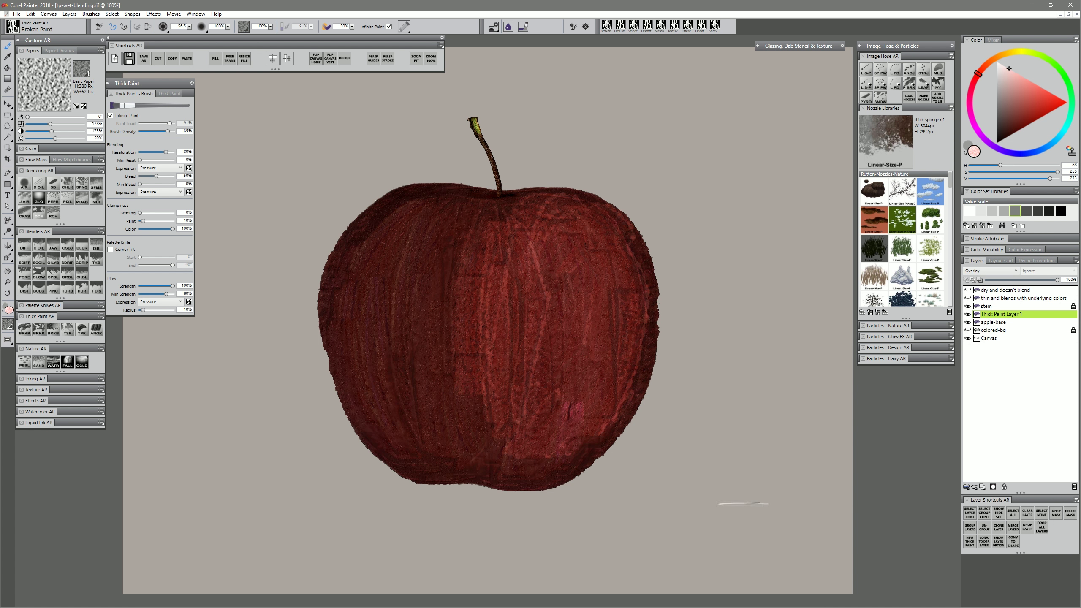
On a new Thick Paint layer, replace a pale pink trial patch with strokes of the apple's sampled dark red over its shaded half
click(971, 542)
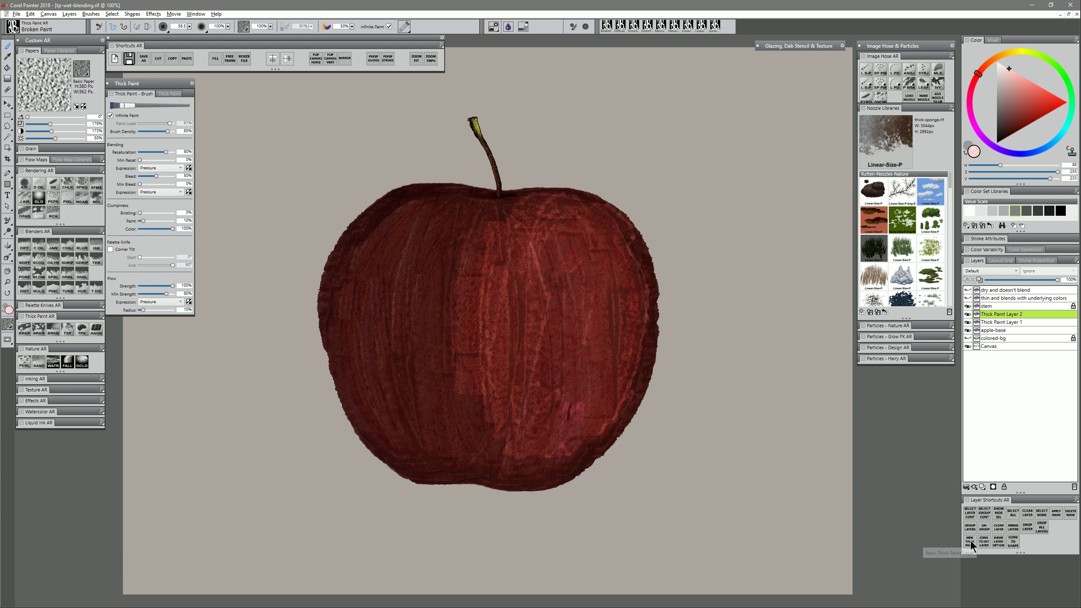
mouse_move(557, 254)
mouse_down()
mouse_move(565, 349)
mouse_move(550, 247)
mouse_move(535, 372)
mouse_move(537, 296)
mouse_move(590, 370)
mouse_move(585, 230)
mouse_move(607, 363)
mouse_up()
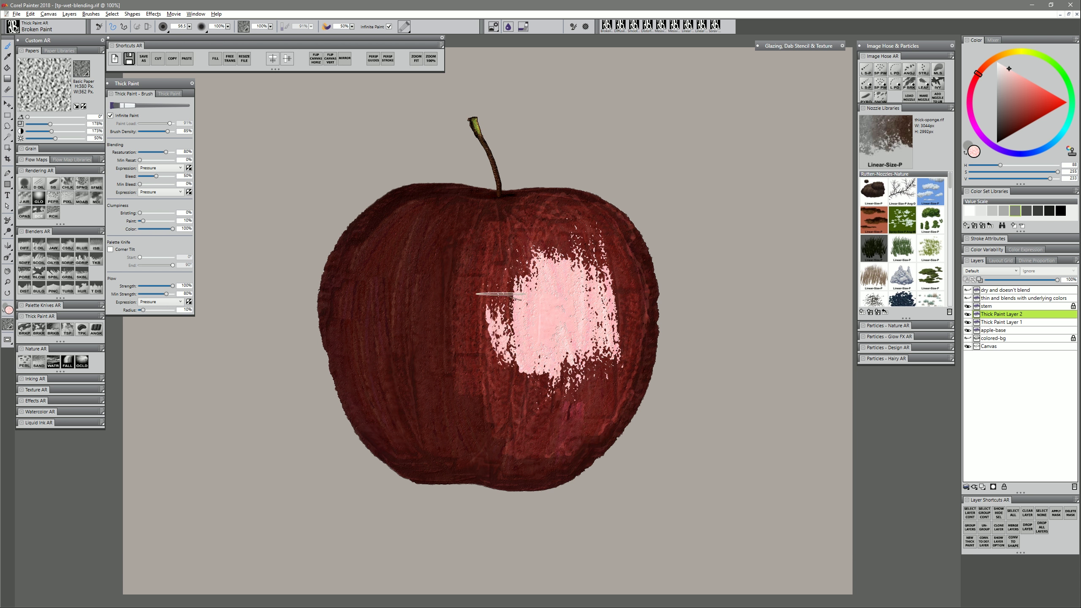
key(ctrl+z)
alt+click(554, 295)
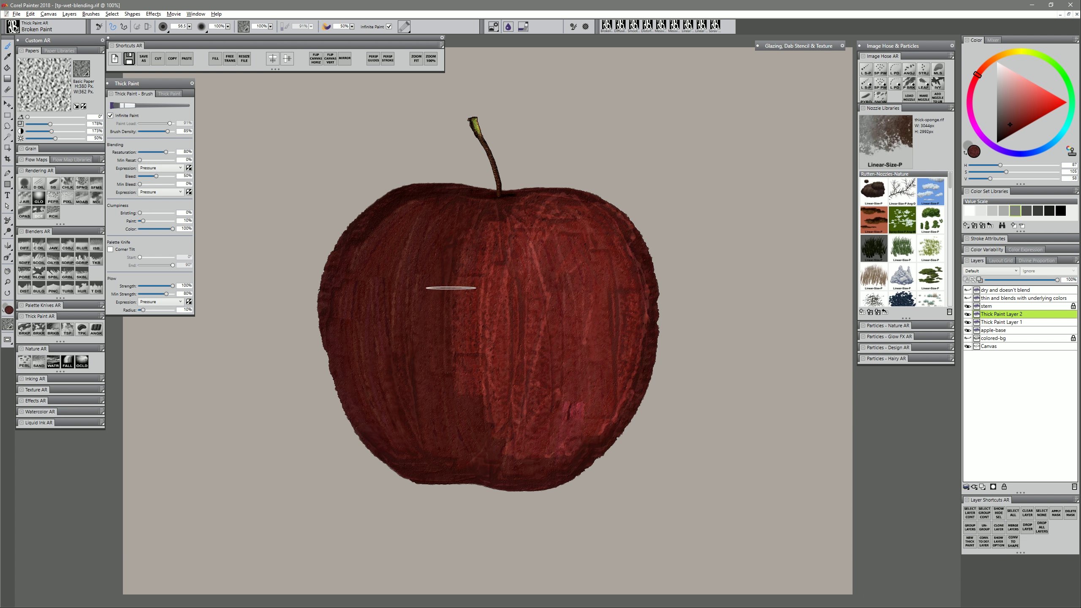
mouse_move(451, 288)
mouse_down()
mouse_move(386, 358)
mouse_move(374, 265)
mouse_move(405, 304)
mouse_move(371, 305)
mouse_move(407, 353)
mouse_move(358, 330)
mouse_move(385, 214)
mouse_move(373, 353)
mouse_up()
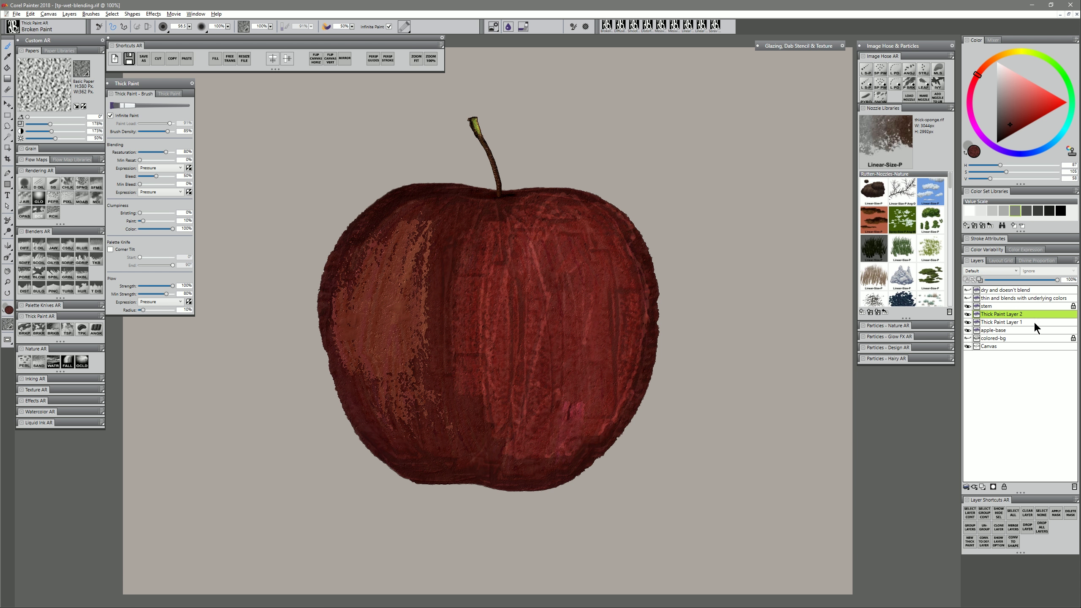
Rename Thick Paint Layer 1 as overlay and clear the strokes from Thick Paint Layer 2
click(1005, 321)
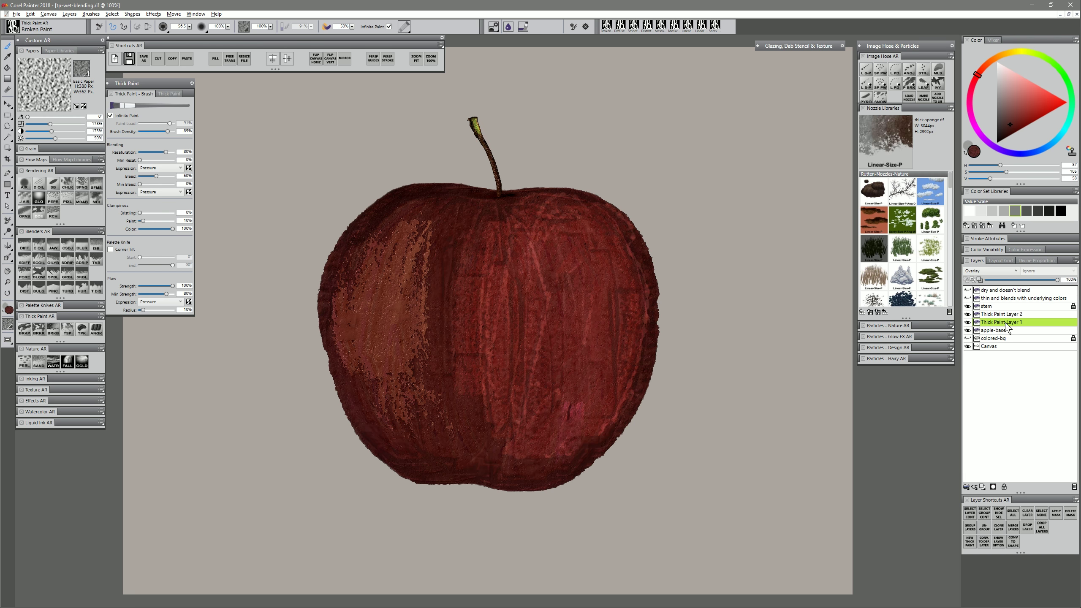
click(967, 322)
click(968, 323)
click(1000, 314)
click(968, 330)
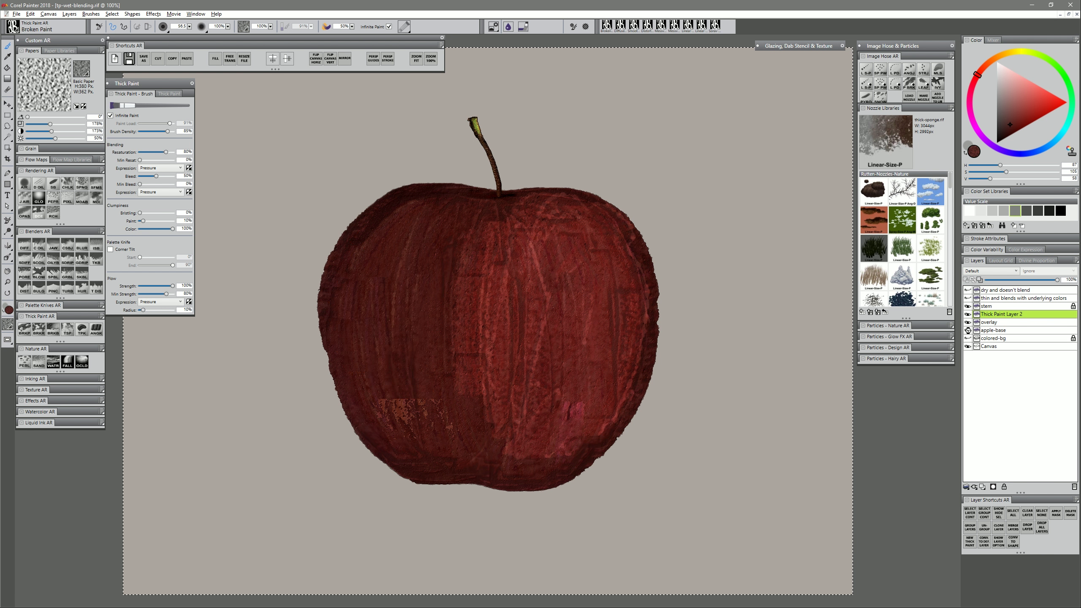
Rename Thick Paint Layer 2 as screen
double_click(1003, 314)
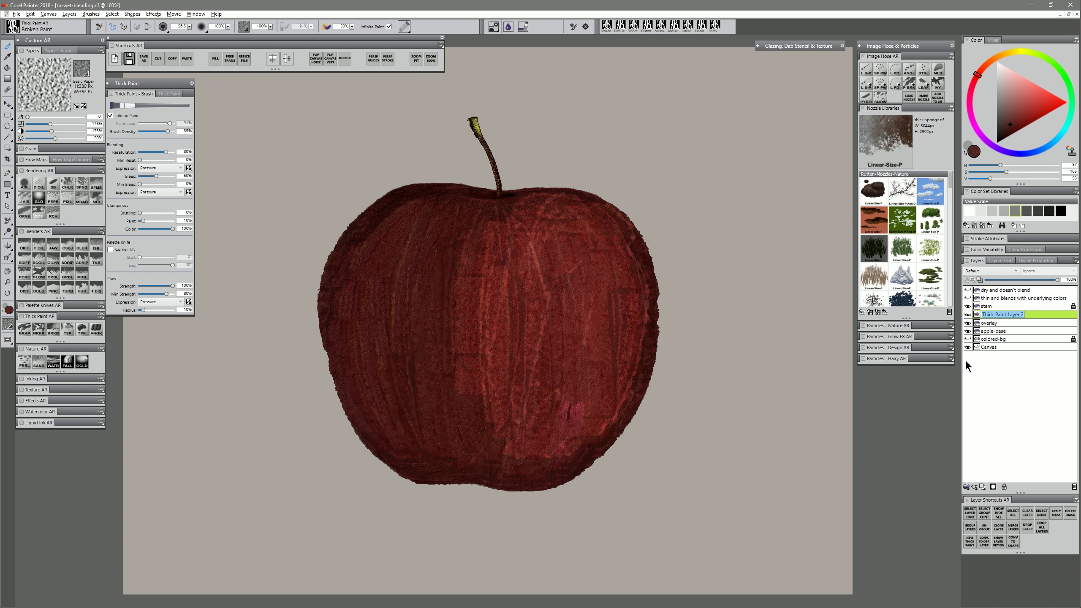
text(screen)
key(Return)
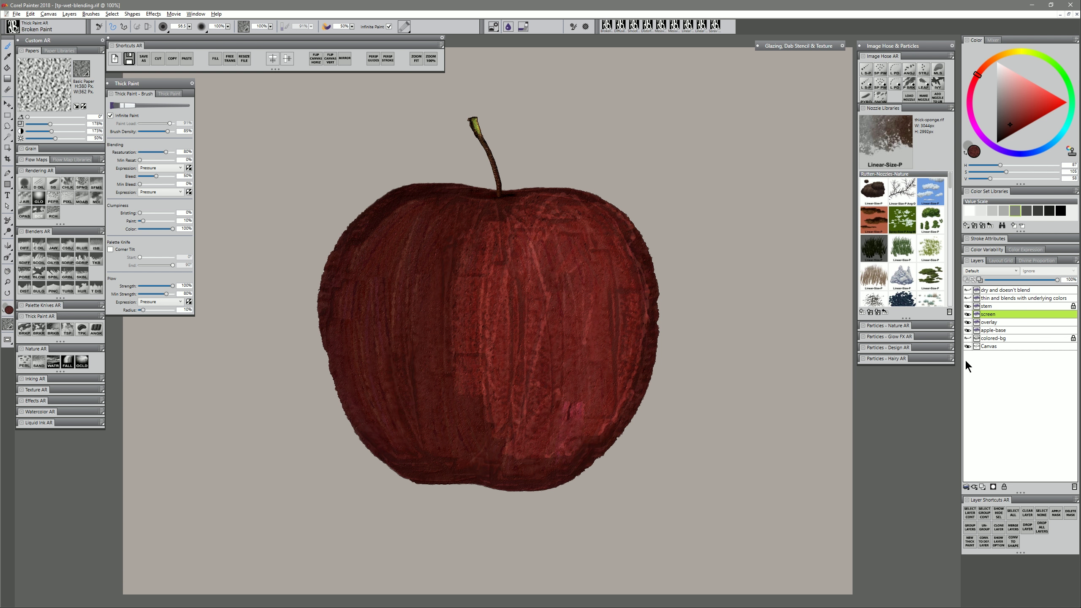
Cover the whole apple with black on the screen layer directly above apple-base and set its blend mode to Screen
mouse_move(558, 224)
mouse_down()
mouse_move(463, 432)
mouse_move(468, 170)
mouse_move(424, 441)
mouse_move(369, 267)
mouse_move(347, 384)
mouse_move(342, 231)
mouse_move(400, 493)
mouse_move(393, 342)
mouse_move(470, 385)
mouse_move(518, 175)
mouse_move(609, 427)
mouse_move(647, 396)
mouse_up()
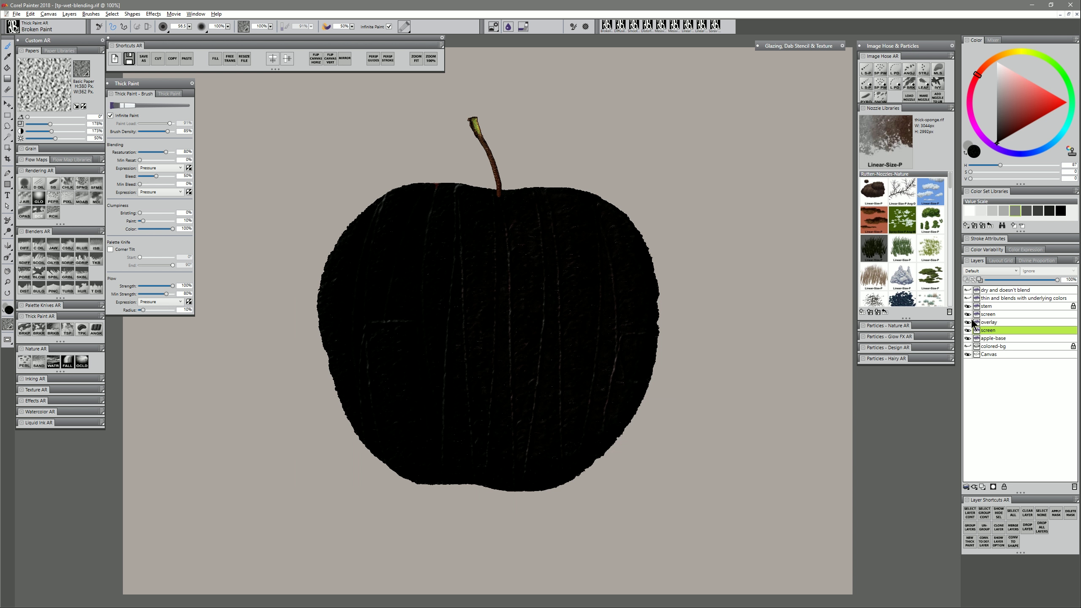
click(983, 272)
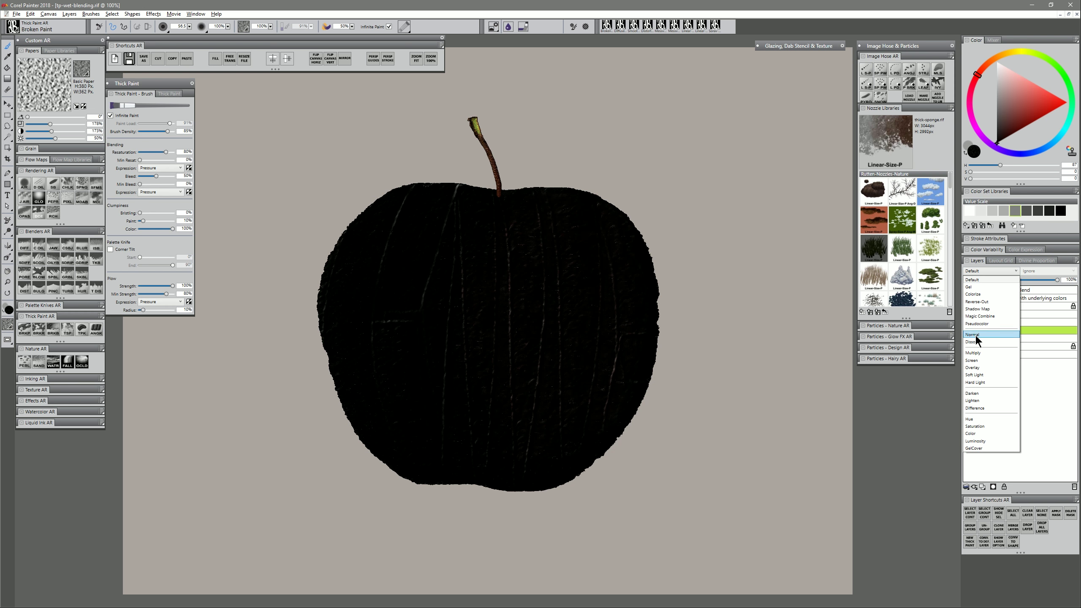
click(977, 360)
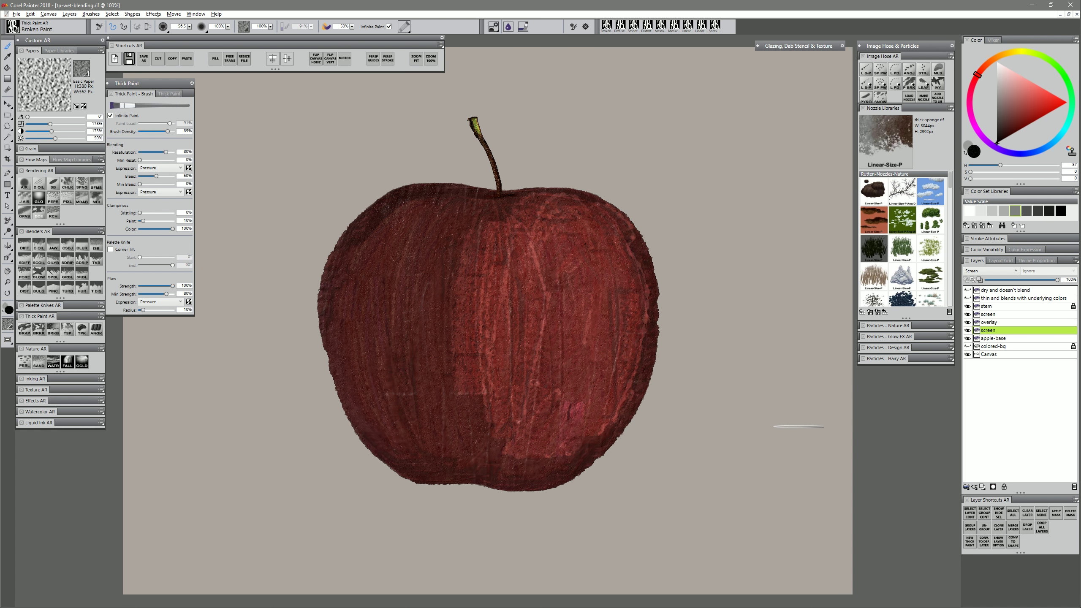
Paint a light salmon-pink highlight over the apple's left half on the screen layer directly above apple-base
drag(1015, 77, 1033, 83)
mouse_move(409, 266)
mouse_down()
mouse_move(396, 329)
mouse_move(404, 293)
mouse_move(386, 282)
mouse_move(408, 356)
mouse_move(421, 240)
mouse_move(378, 266)
mouse_move(400, 352)
mouse_move(436, 316)
mouse_move(419, 210)
mouse_move(371, 262)
mouse_move(383, 360)
mouse_move(430, 363)
mouse_move(430, 233)
mouse_move(395, 223)
mouse_move(377, 367)
mouse_move(420, 395)
mouse_move(444, 363)
mouse_move(420, 257)
mouse_move(354, 327)
mouse_move(378, 382)
mouse_move(413, 298)
mouse_move(478, 221)
mouse_move(392, 287)
mouse_move(418, 312)
mouse_move(419, 221)
mouse_move(389, 348)
mouse_move(430, 290)
mouse_move(406, 223)
mouse_move(385, 356)
mouse_move(428, 340)
mouse_move(431, 232)
mouse_move(375, 304)
mouse_move(402, 398)
mouse_move(432, 362)
mouse_move(449, 362)
mouse_move(450, 238)
mouse_move(419, 215)
mouse_move(372, 310)
mouse_move(403, 425)
mouse_move(410, 244)
mouse_move(399, 335)
mouse_up()
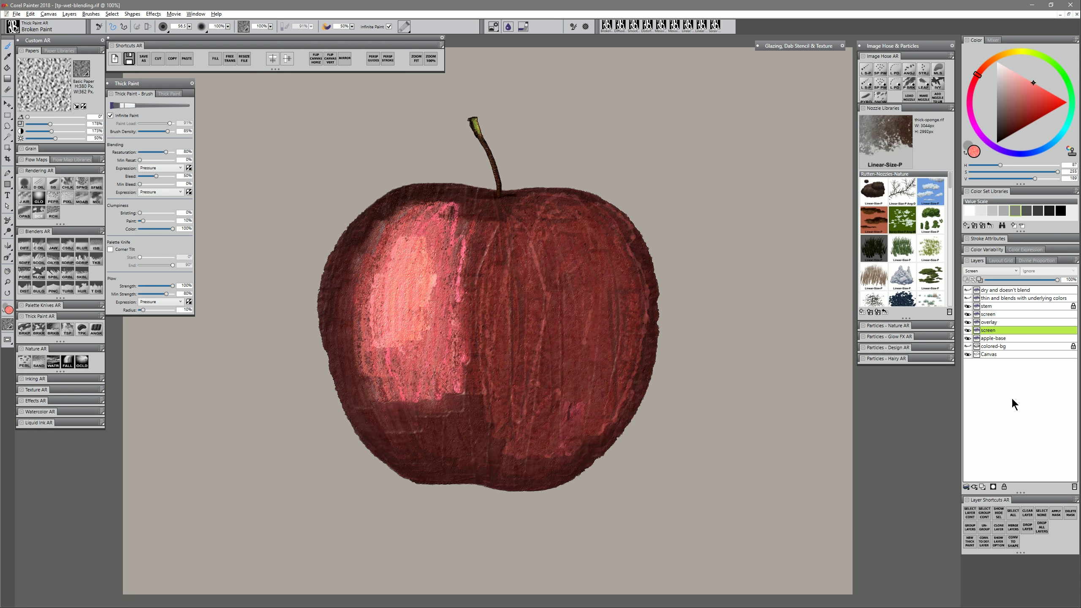
Add a Thick Paint layer above the lower screen layer, try a salmon-pink patch on the apple's right half and undo it
click(970, 542)
mouse_move(534, 303)
mouse_down()
mouse_move(518, 331)
mouse_move(516, 246)
mouse_move(551, 313)
mouse_move(566, 282)
mouse_move(577, 316)
mouse_move(545, 310)
mouse_move(515, 326)
mouse_move(508, 299)
mouse_move(518, 287)
mouse_move(541, 369)
mouse_move(575, 316)
mouse_move(549, 246)
mouse_move(593, 263)
mouse_up()
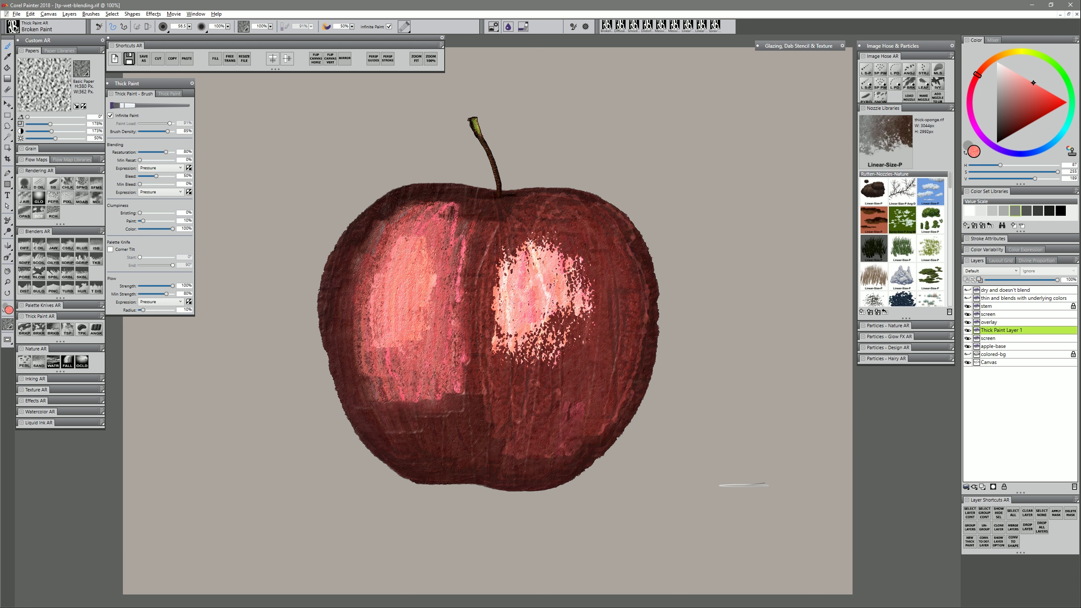
key(ctrl+z)
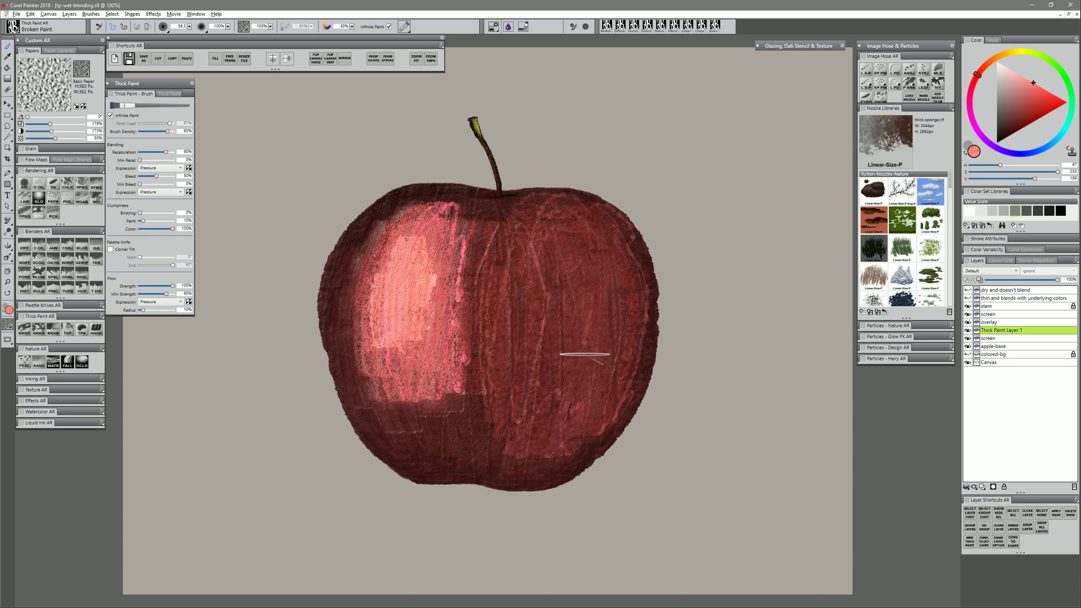
Rename the new Thick Paint layer as multiply, cover the whole apple with white on it and set its blend mode to Multiply
double_click(998, 330)
text(multiply)
drag(1006, 78, 997, 61)
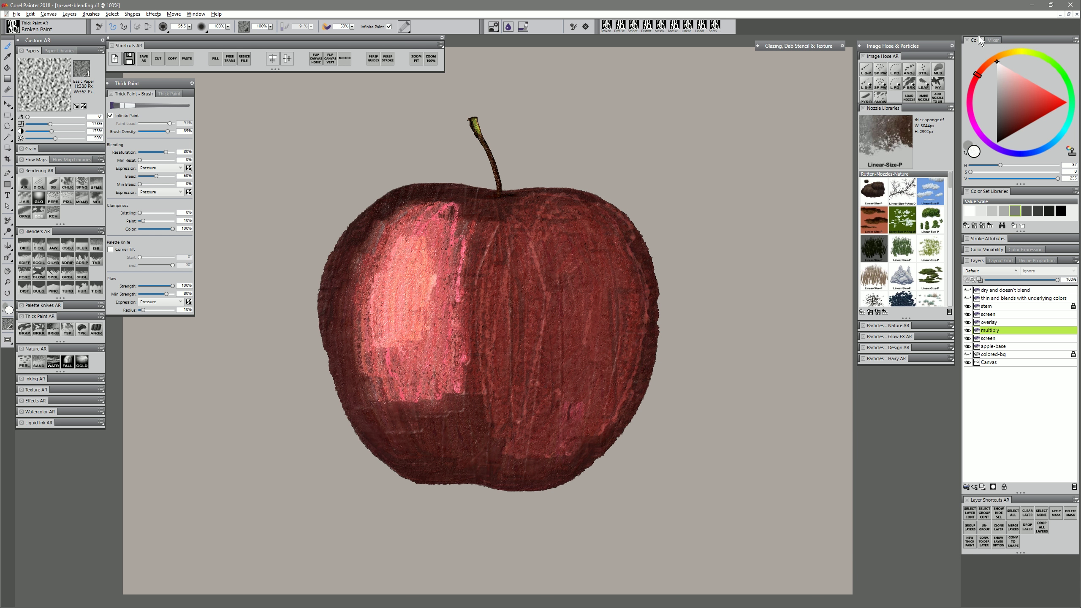
mouse_move(483, 198)
mouse_down()
mouse_move(478, 438)
mouse_move(451, 353)
mouse_move(434, 473)
mouse_move(386, 192)
mouse_move(336, 384)
mouse_move(417, 481)
mouse_move(561, 486)
mouse_move(602, 435)
mouse_move(489, 200)
mouse_move(375, 447)
mouse_move(630, 341)
mouse_up()
click(988, 270)
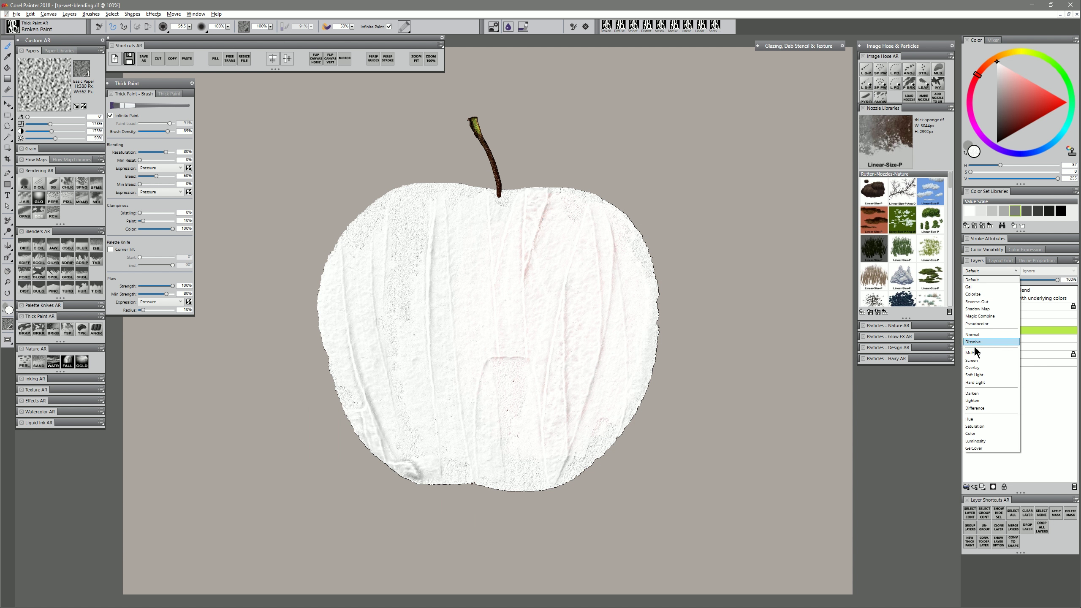
click(973, 347)
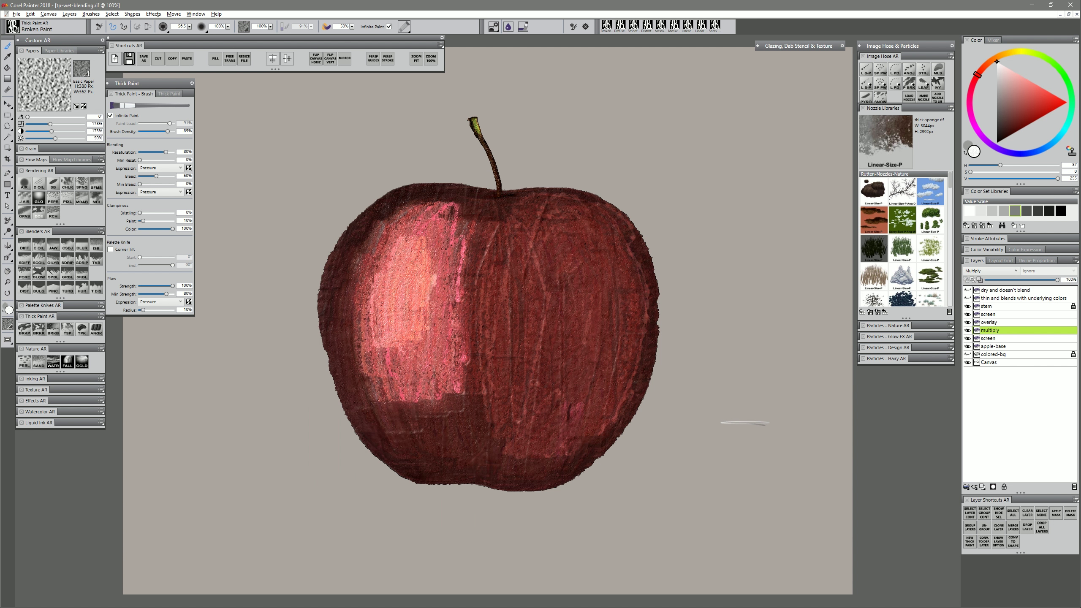
Shade the apple's right side with dark blue strokes on the multiply layer
click(1007, 133)
click(1010, 152)
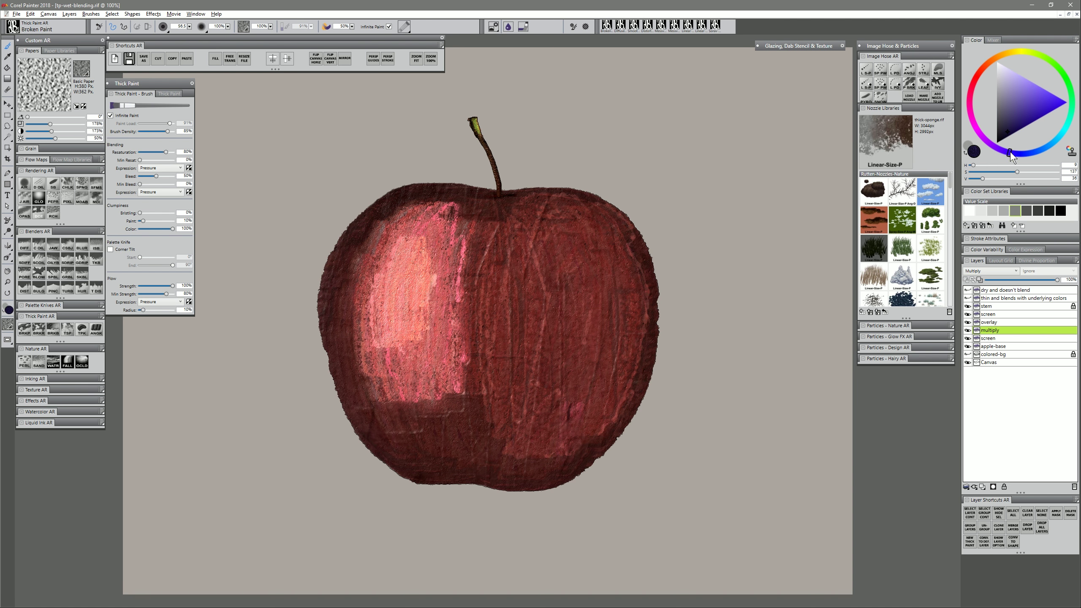
click(1022, 121)
mouse_move(650, 215)
mouse_down()
mouse_move(606, 382)
mouse_move(592, 396)
mouse_move(601, 245)
mouse_move(582, 347)
mouse_move(535, 268)
mouse_move(555, 207)
mouse_move(552, 382)
mouse_move(596, 413)
mouse_move(555, 361)
mouse_move(548, 458)
mouse_move(527, 382)
mouse_move(545, 222)
mouse_up()
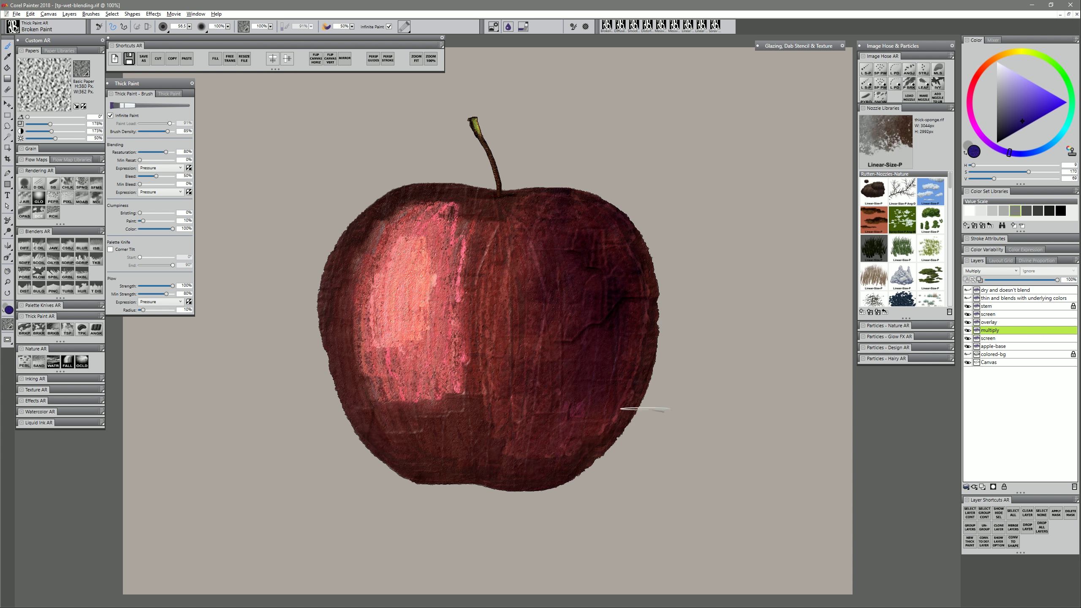
Try dark blue strokes over the shaded side on a new Thick Paint layer in Default mode, and delete that layer
click(970, 542)
mouse_move(560, 240)
mouse_down()
mouse_move(568, 341)
mouse_move(573, 280)
mouse_move(598, 337)
mouse_move(587, 254)
mouse_move(559, 352)
mouse_move(584, 303)
mouse_move(567, 223)
mouse_move(549, 323)
mouse_move(586, 358)
mouse_move(616, 268)
mouse_move(577, 262)
mouse_move(581, 367)
mouse_move(535, 311)
mouse_move(542, 275)
mouse_move(537, 394)
mouse_up()
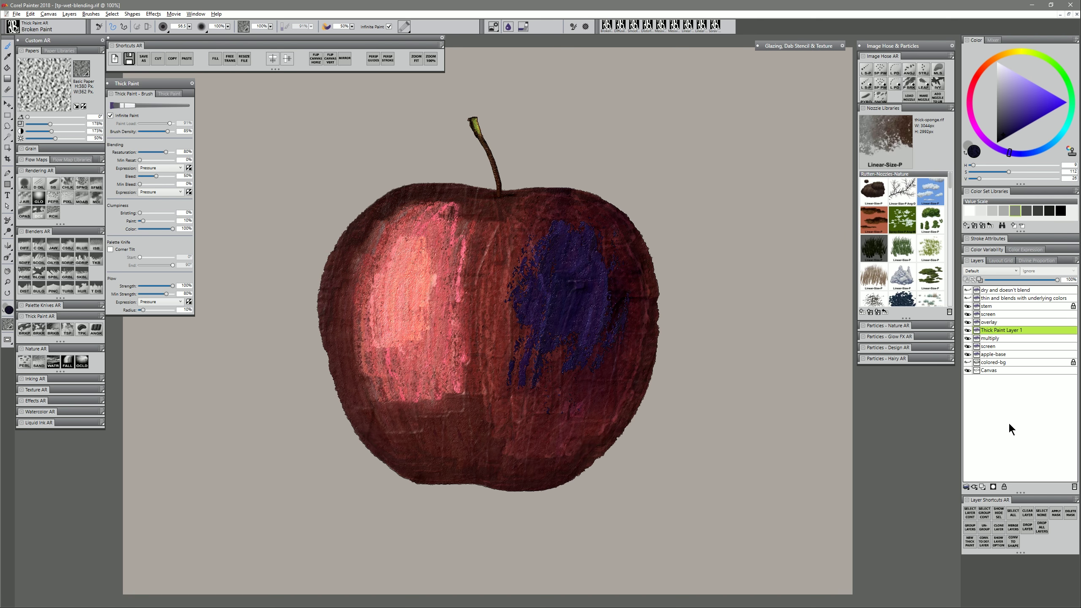
click(1074, 487)
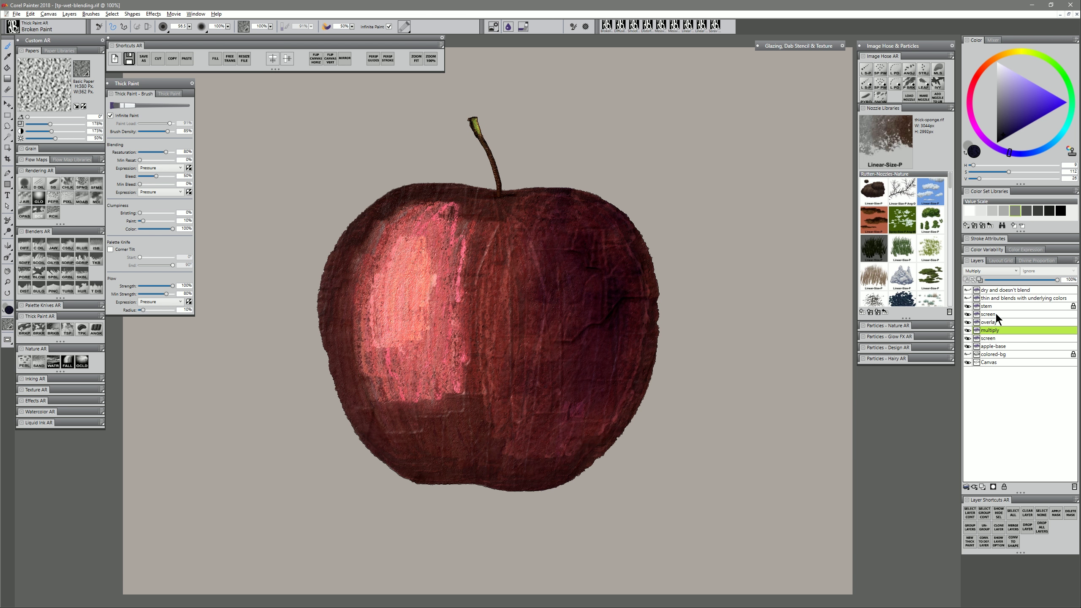
Try merging only the upper screen, overlay and multiply layers, and undo the merge
click(996, 314)
shift+click(998, 331)
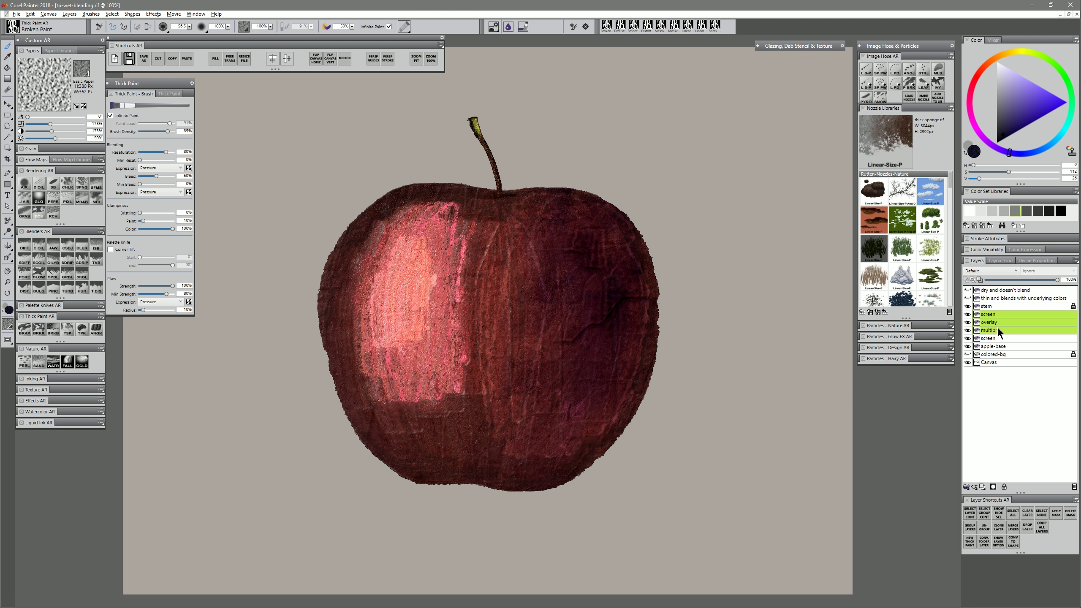
key(Delete)
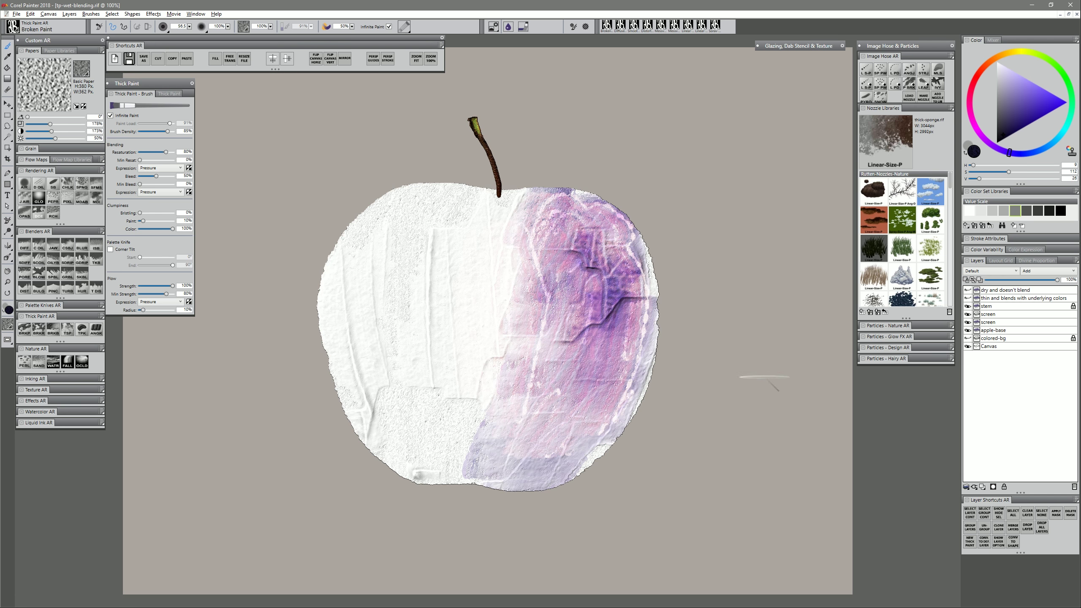
key(ctrl+z)
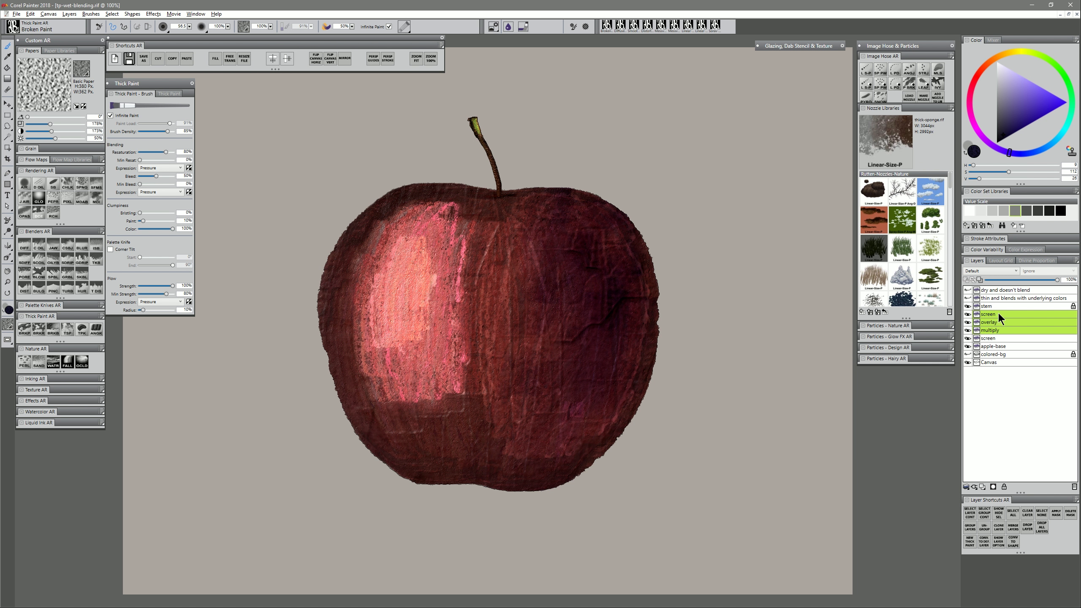
Merge all the apple's paint layers, from the upper screen layer down through apple-base, into one layer
click(997, 314)
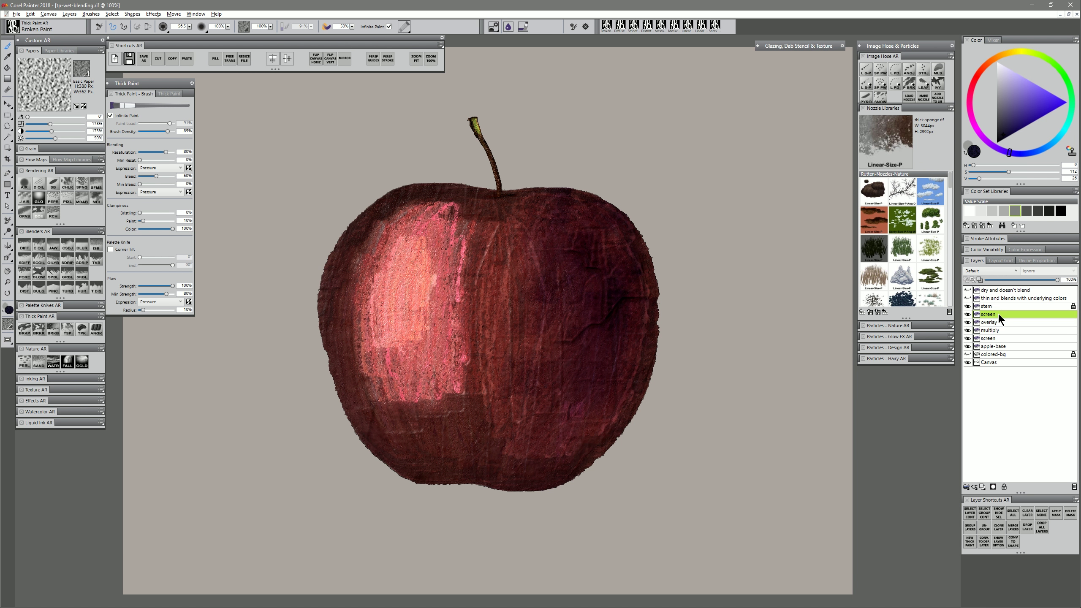
shift+click(997, 346)
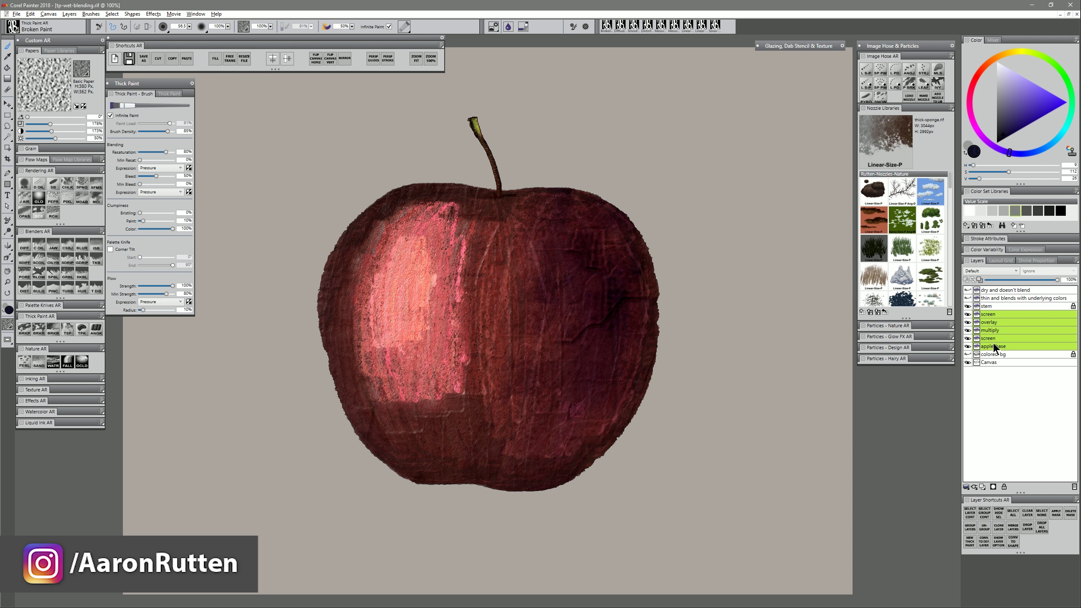
key(ctrl+e)
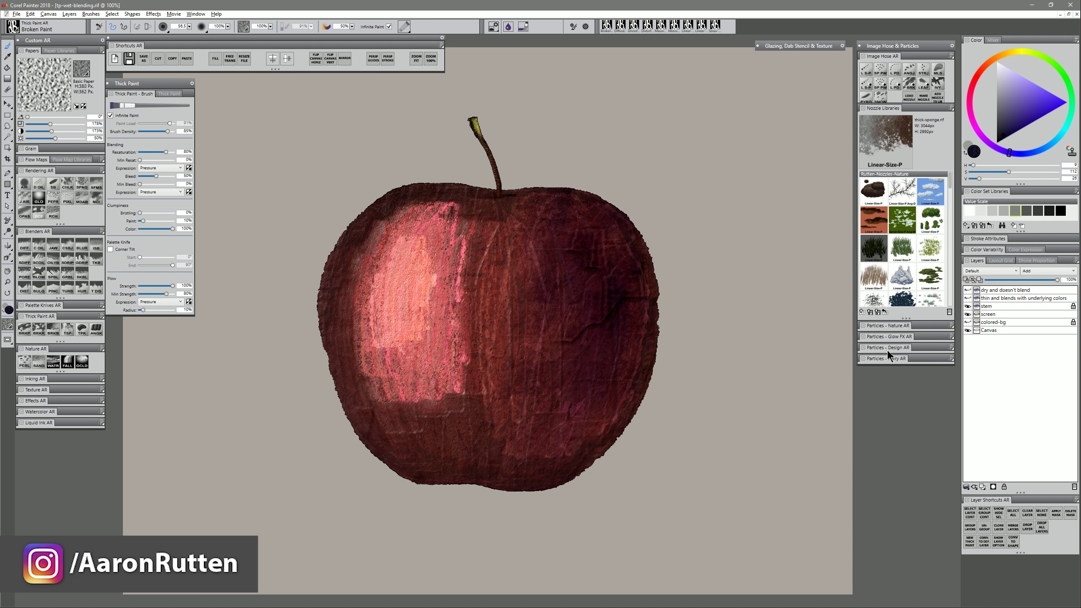